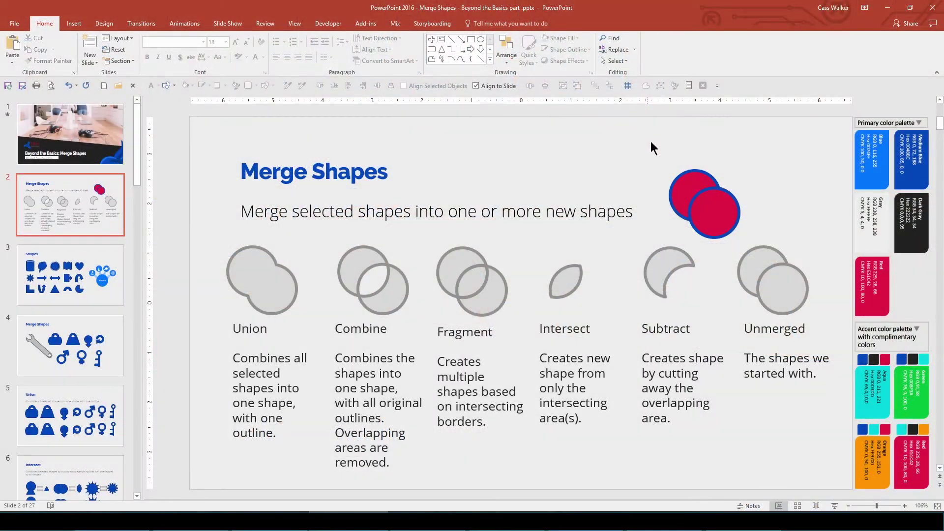
# Select both overlapping red circles and show their Drawing Tools Format options
pyautogui.moveTo(647, 135); pyautogui.dragTo(756, 244)
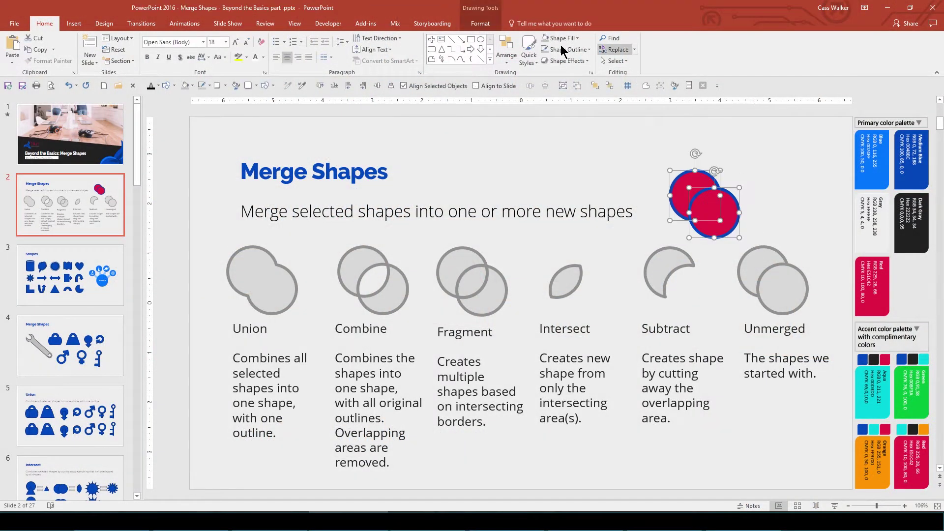
pyautogui.click(478, 24)
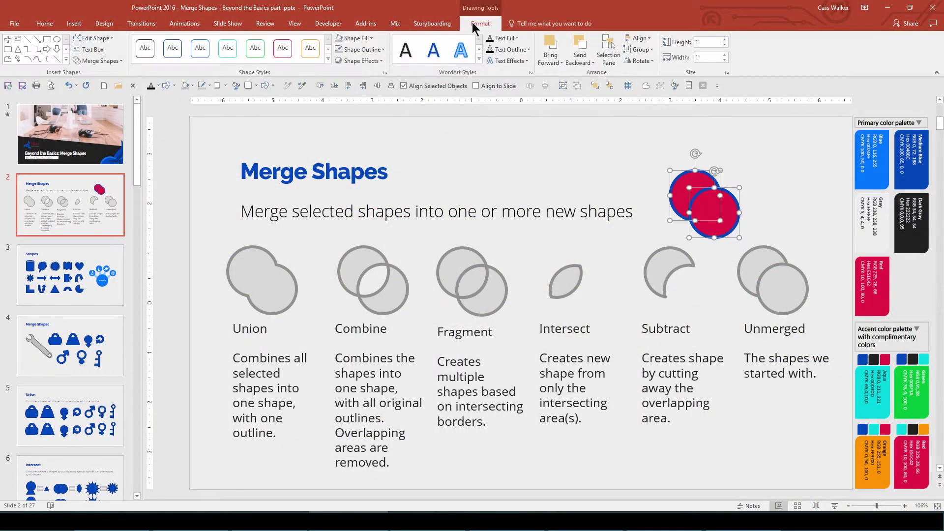
# Review the Merge Shapes list (Union, Combine, Fragment, Intersect, Subtract), then move to the Shapes slide
pyautogui.click(120, 61)
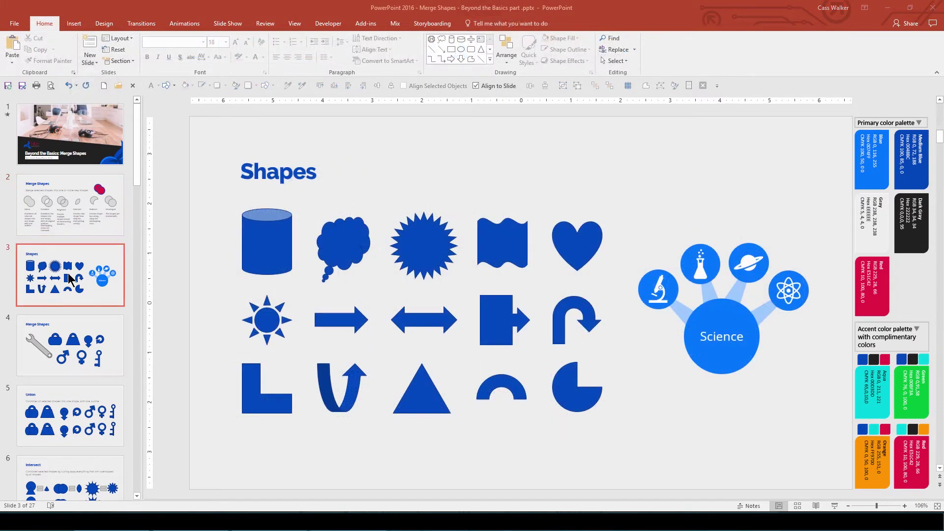
pyautogui.click(74, 24)
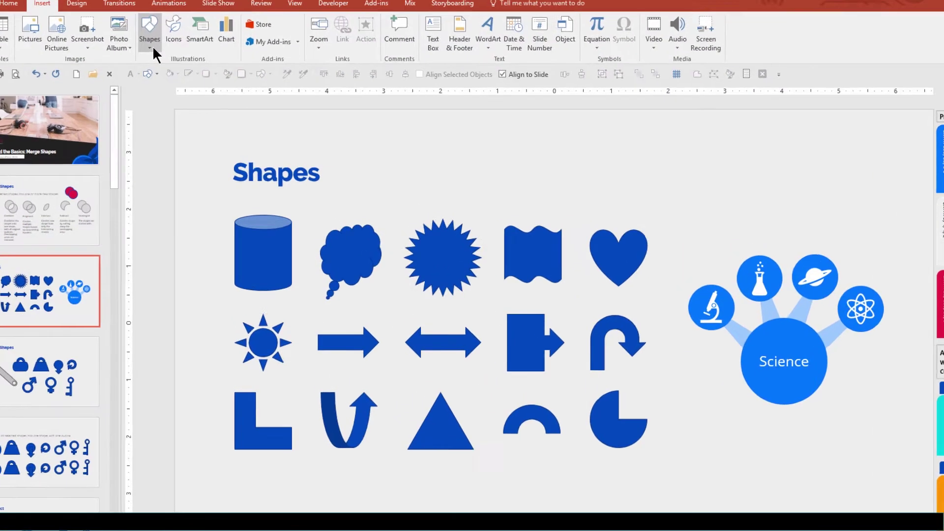
# Open the Shapes gallery, then the Insert Icon library scrolled down to Apparel
pyautogui.click(148, 47)
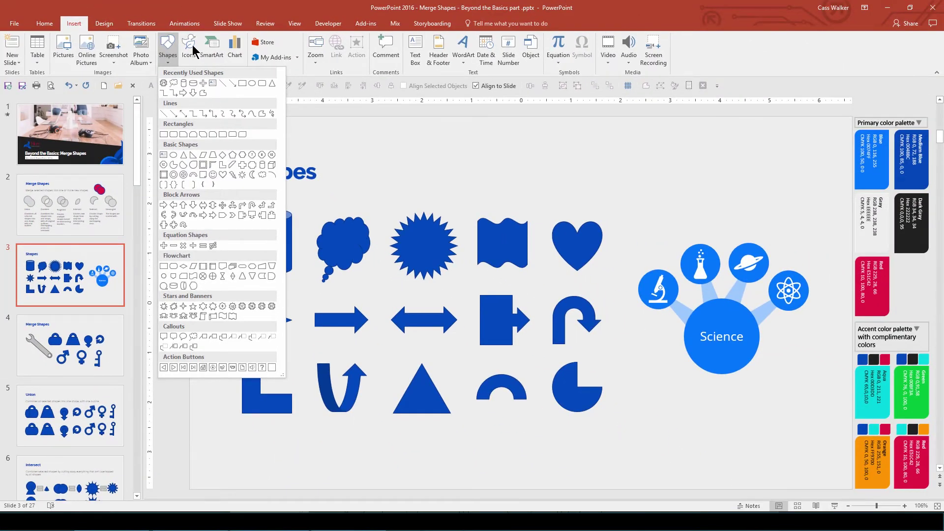
pyautogui.click(192, 44)
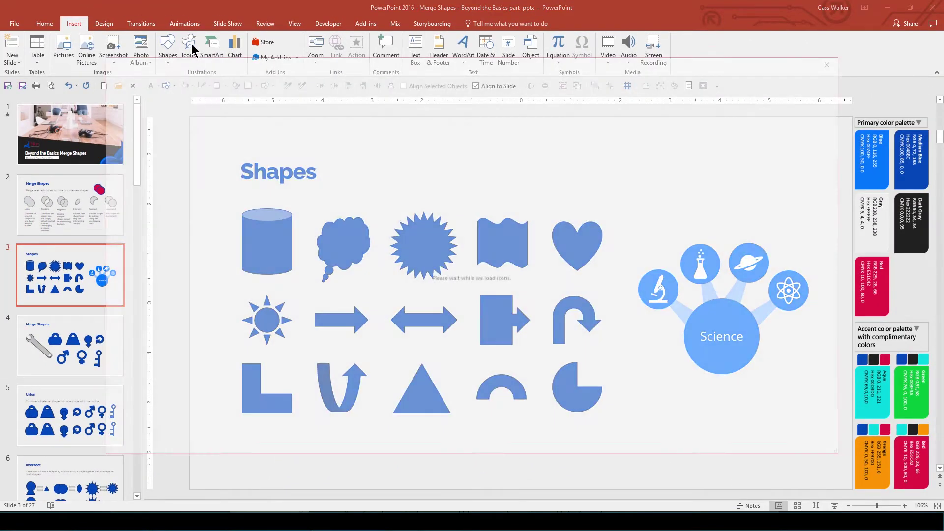
pyautogui.moveTo(849, 117); pyautogui.dragTo(843, 389)
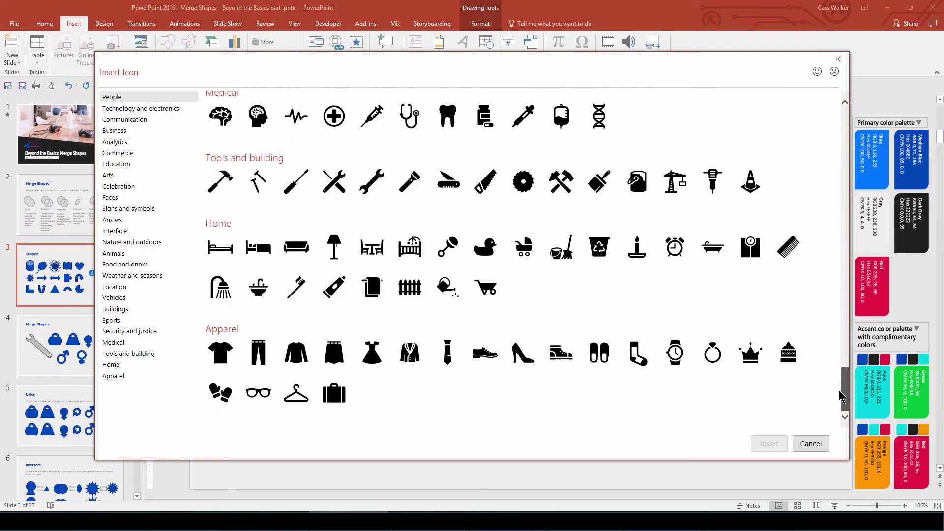
# Close the icon library without inserting and adjust the cylinder shape's handle
pyautogui.click(838, 59)
pyautogui.doubleClick(277, 247)
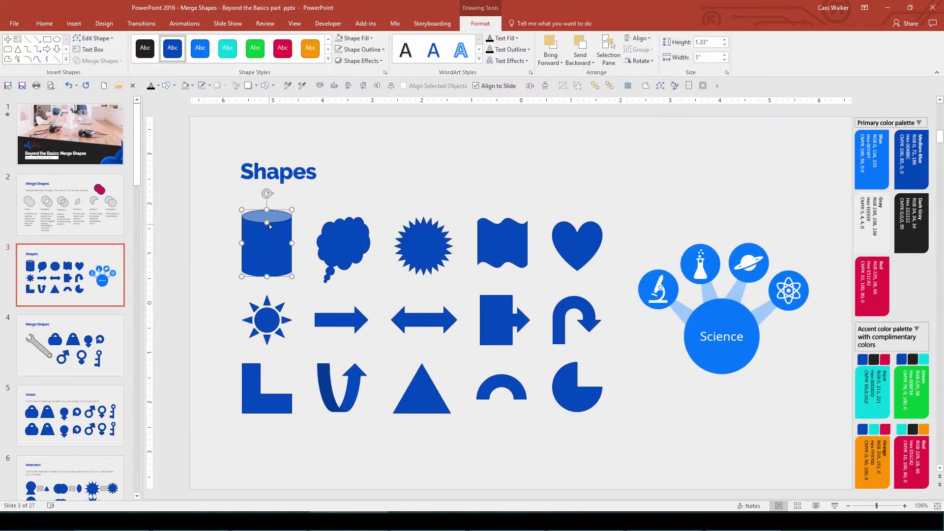
pyautogui.moveTo(267, 222); pyautogui.dragTo(268, 243)
# Lengthen the thought bubble's tail toward lower left, deepen the starburst's spikes, then go to slide 4
pyautogui.click(346, 242)
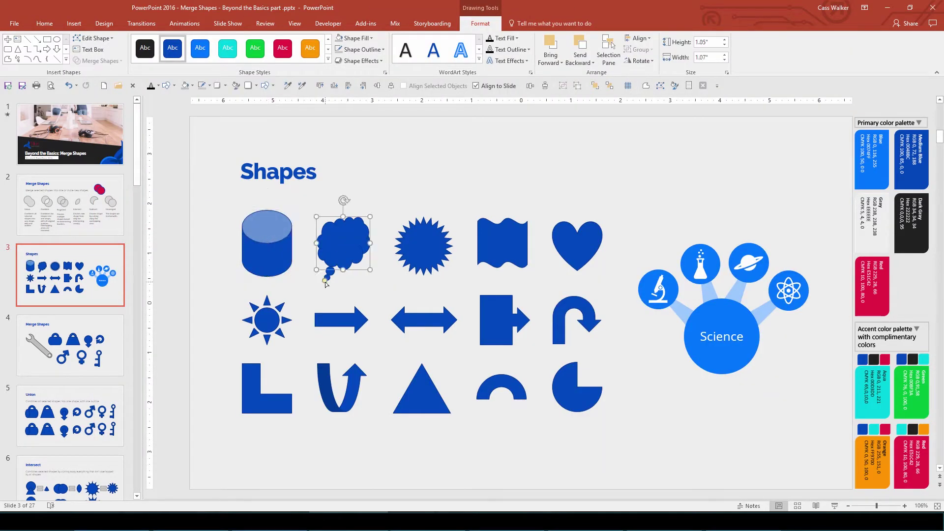
pyautogui.moveTo(325, 281); pyautogui.dragTo(305, 294)
pyautogui.click(434, 244)
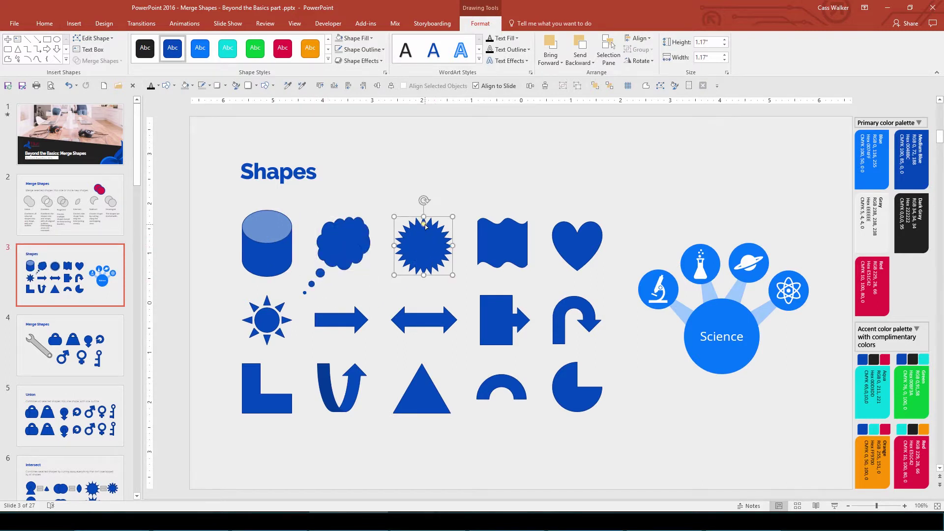
pyautogui.moveTo(425, 228); pyautogui.dragTo(421, 240)
pyautogui.click(71, 349)
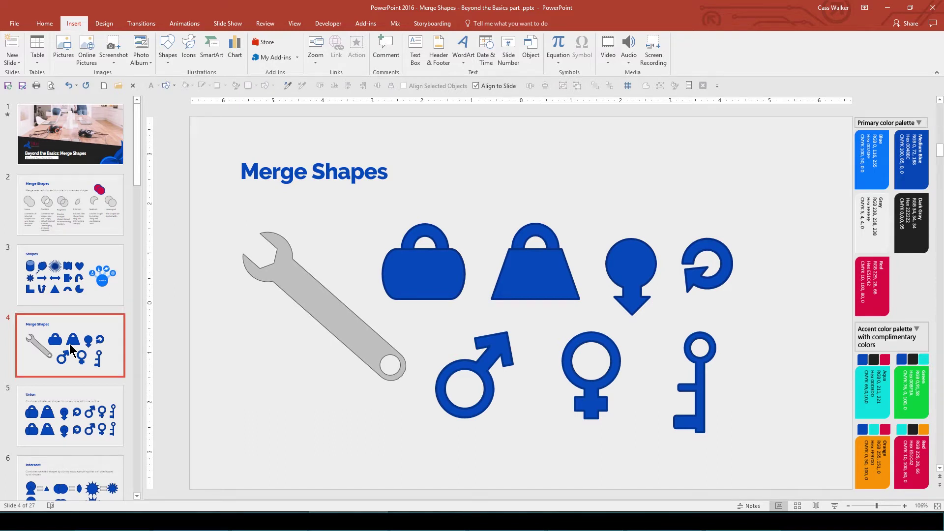
# Go to slide 5, the Union slide
pyautogui.click(65, 424)
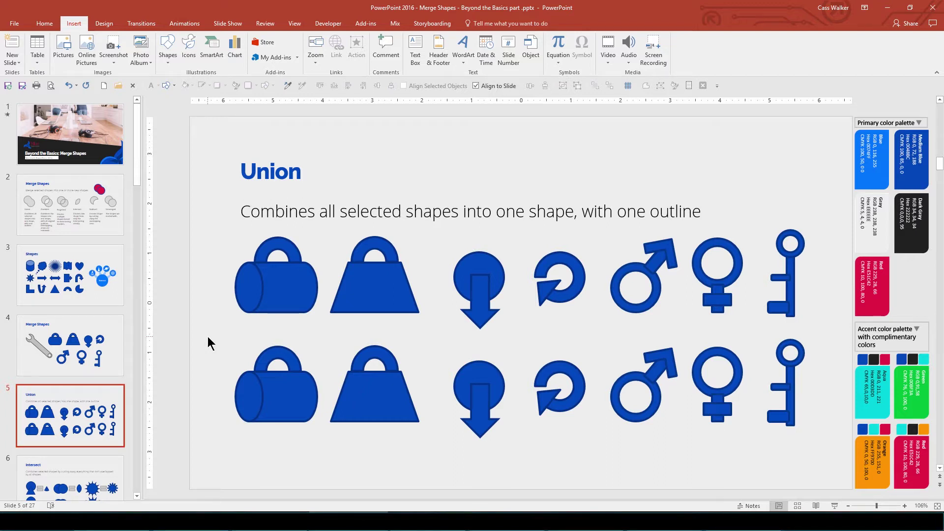
# Union the parts of the lower-left lock and the trapezoid lock into single shapes
pyautogui.moveTo(240, 367); pyautogui.dragTo(328, 451)
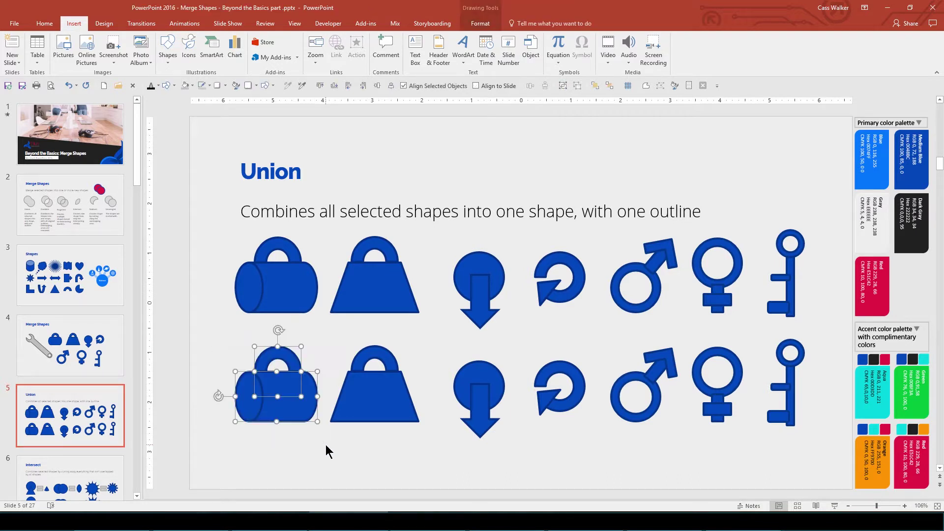
pyautogui.click(489, 25)
pyautogui.click(119, 61)
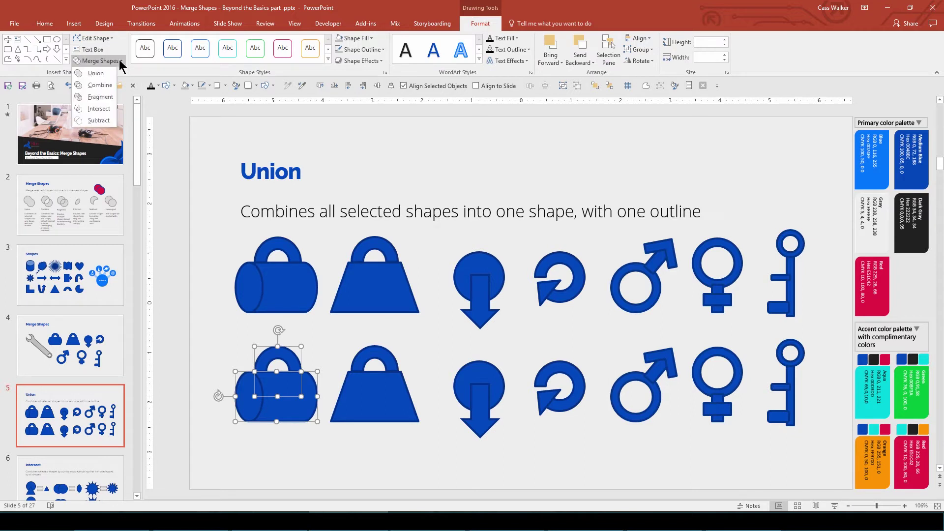
pyautogui.click(96, 73)
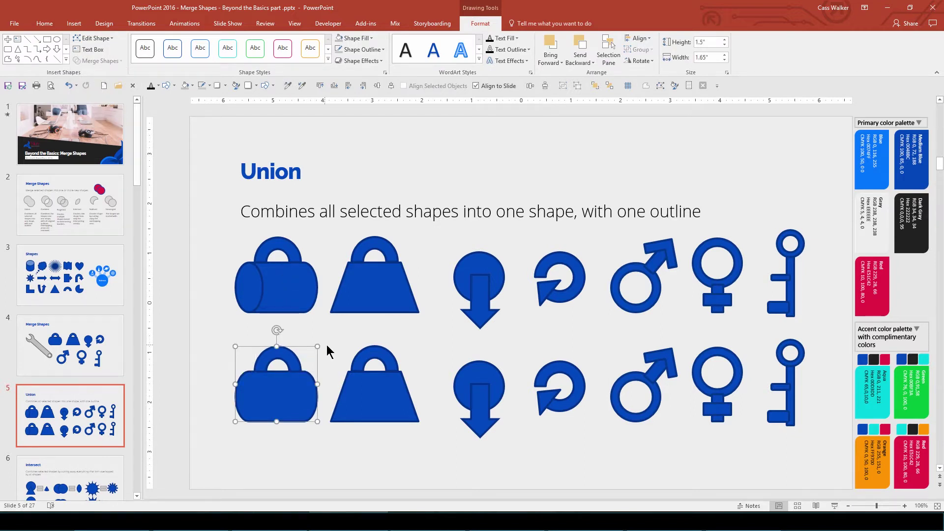
pyautogui.moveTo(314, 331); pyautogui.dragTo(444, 446)
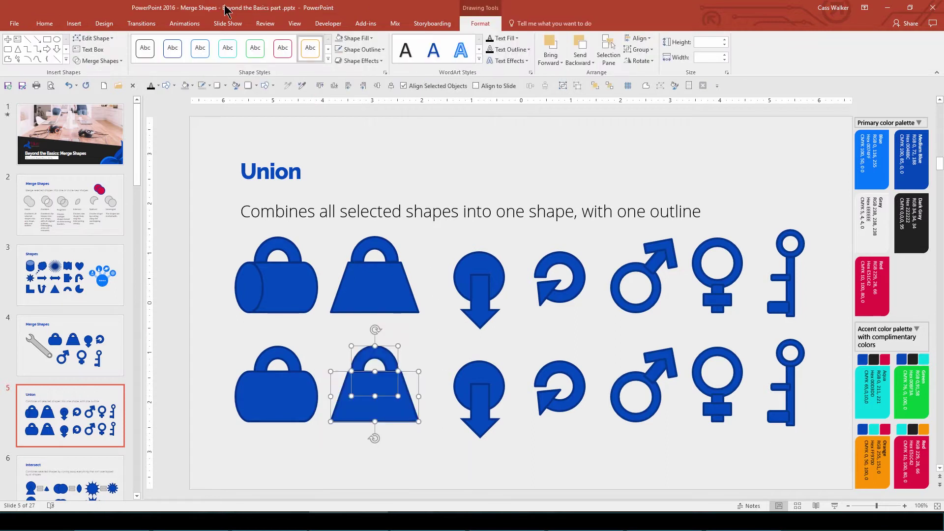
pyautogui.click(104, 61)
pyautogui.click(97, 74)
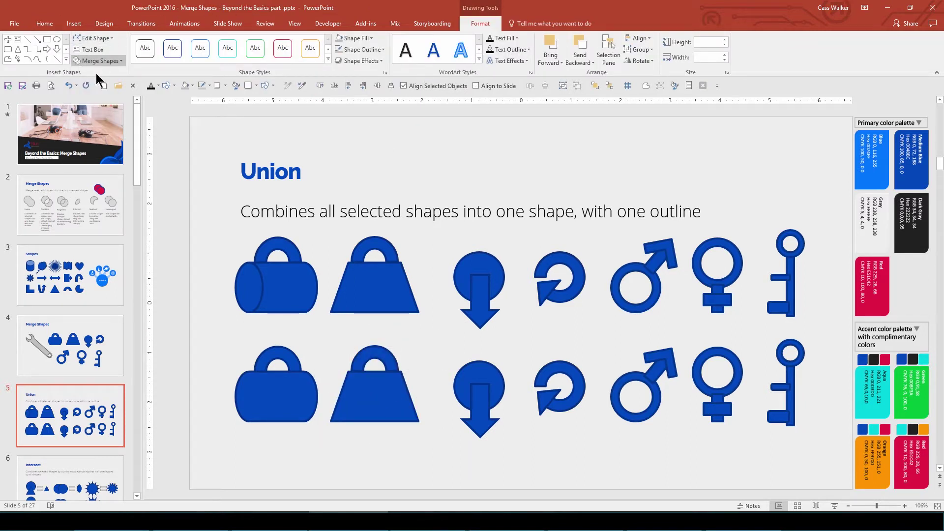
# Union the bottom-row keyhole, refresh arrow, male symbol, female symbol and key the same way
pyautogui.moveTo(435, 339); pyautogui.dragTo(529, 446)
pyautogui.moveTo(515, 335); pyautogui.dragTo(601, 449)
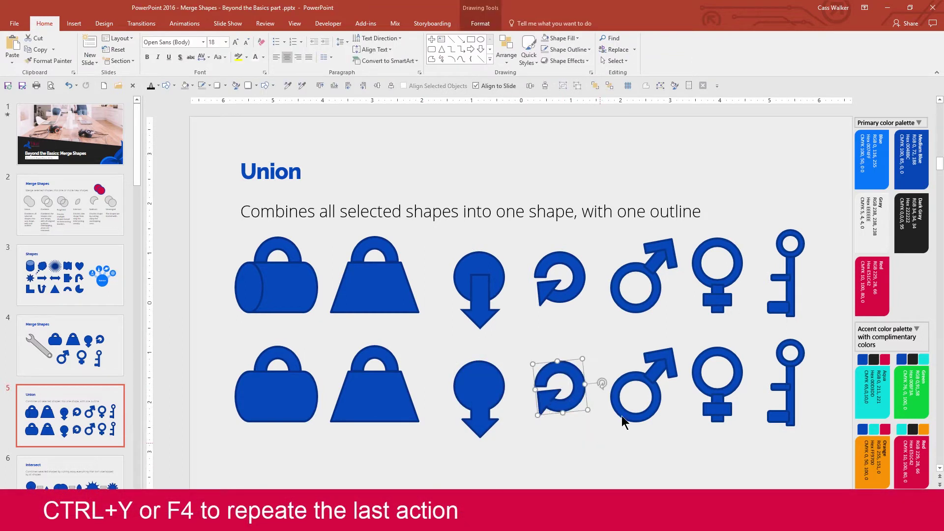
pyautogui.moveTo(606, 327); pyautogui.dragTo(688, 437)
pyautogui.moveTo(682, 324)
pyautogui.mouseDown()
pyautogui.moveTo(719, 391)
pyautogui.moveTo(762, 439)
pyautogui.mouseUp()
pyautogui.click(750, 327)
pyautogui.moveTo(749, 321); pyautogui.dragTo(829, 444)
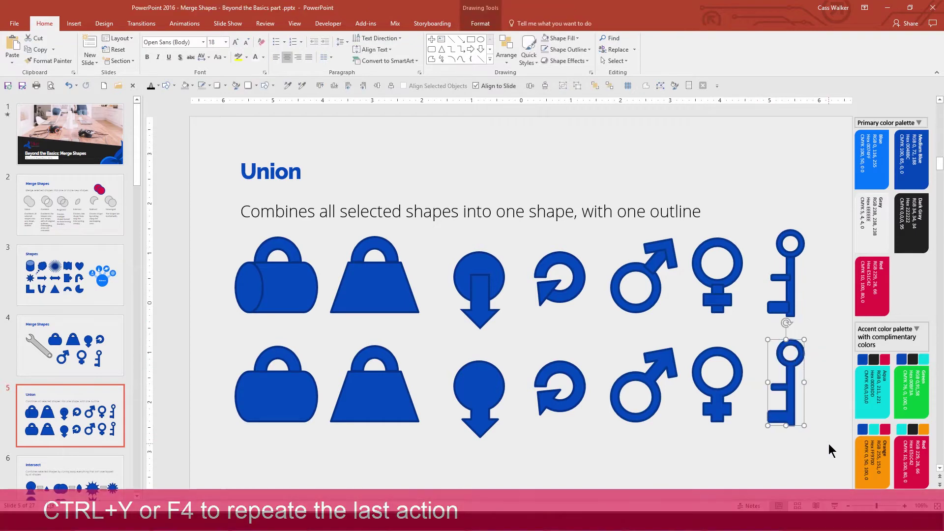
pyautogui.click(829, 451)
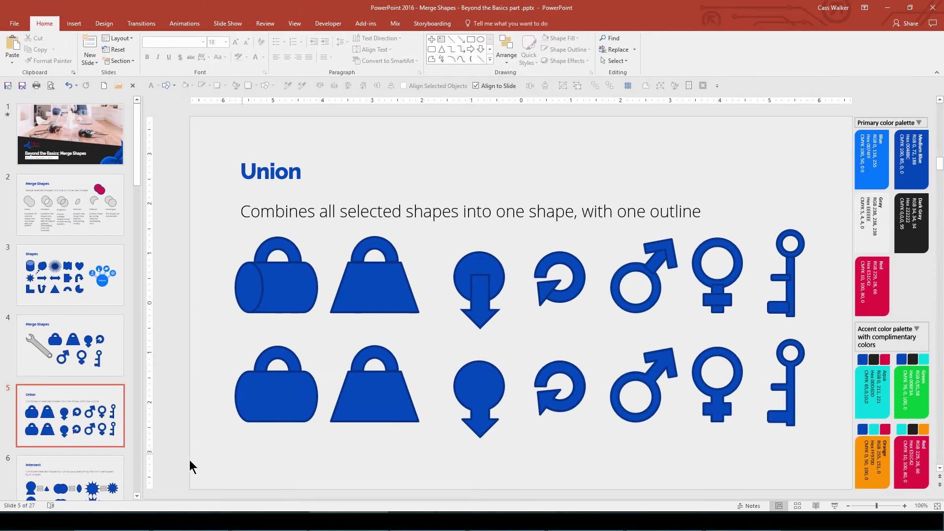
# On the Intersect slide, intersect the lower circle and triangle into a wedge
pyautogui.click(54, 478)
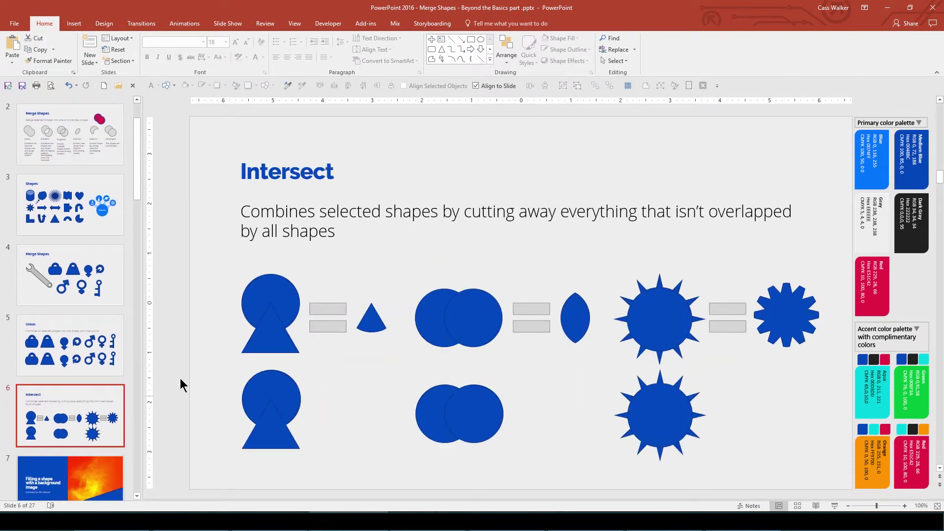
pyautogui.moveTo(209, 360)
pyautogui.mouseDown()
pyautogui.moveTo(326, 430)
pyautogui.moveTo(351, 467)
pyautogui.mouseUp()
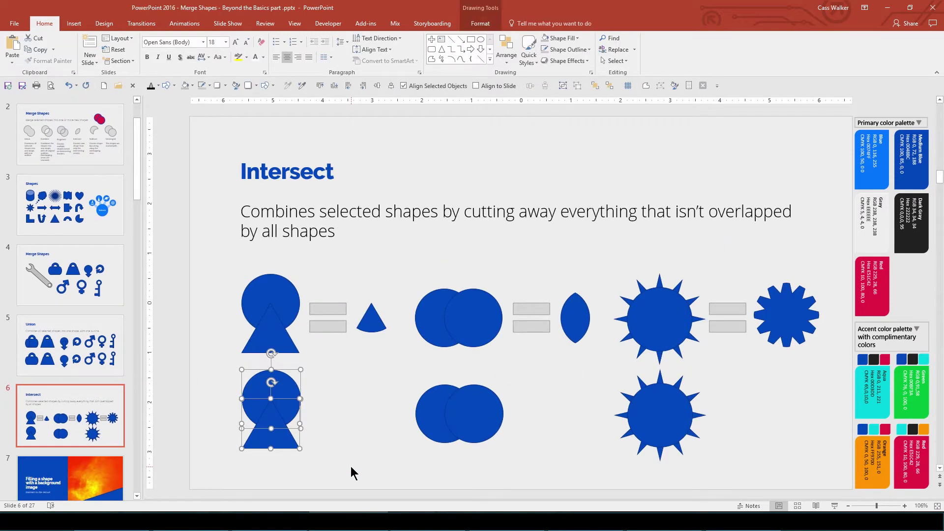
pyautogui.click(480, 23)
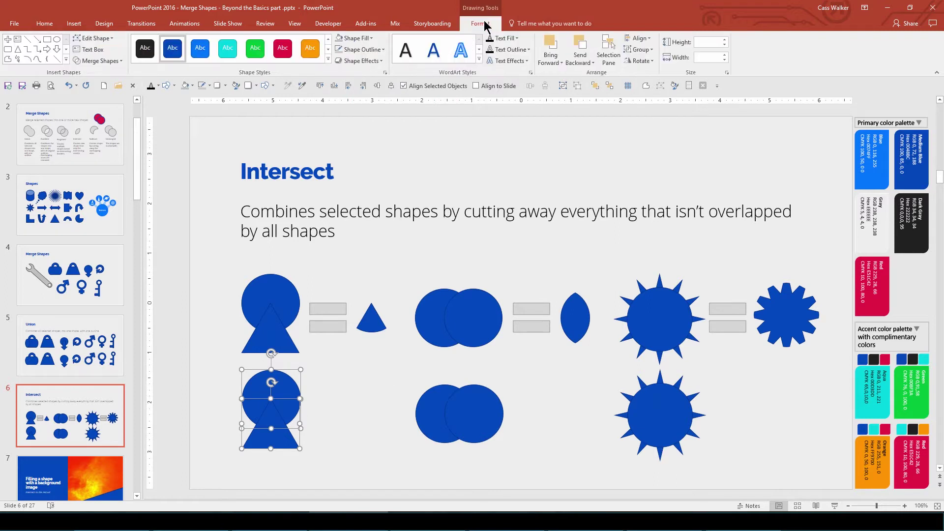
pyautogui.click(102, 61)
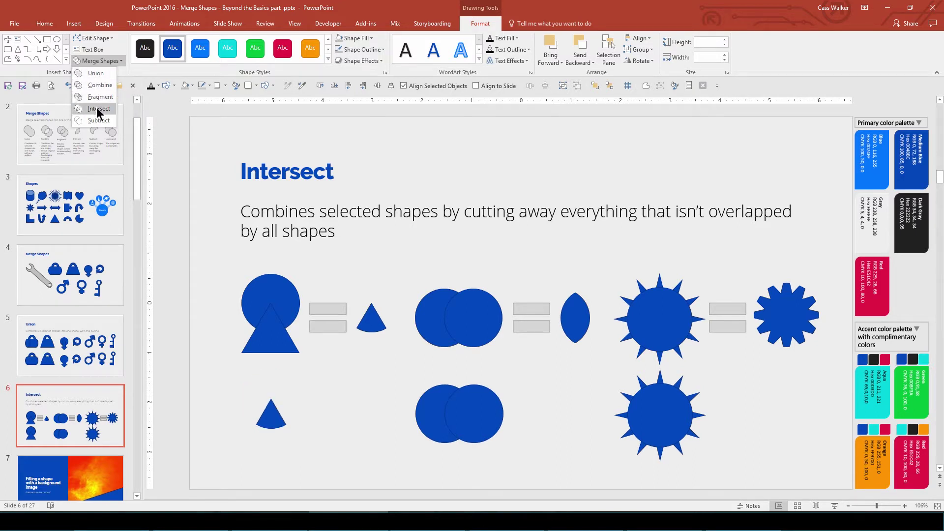
pyautogui.click(99, 108)
pyautogui.click(401, 384)
# Intersect the lower circles into a lens and the two stars, then open slide 7
pyautogui.moveTo(388, 364); pyautogui.dragTo(543, 470)
pyautogui.click(101, 61)
pyautogui.click(98, 108)
pyautogui.moveTo(598, 359); pyautogui.dragTo(750, 489)
pyautogui.click(90, 62)
pyautogui.click(99, 109)
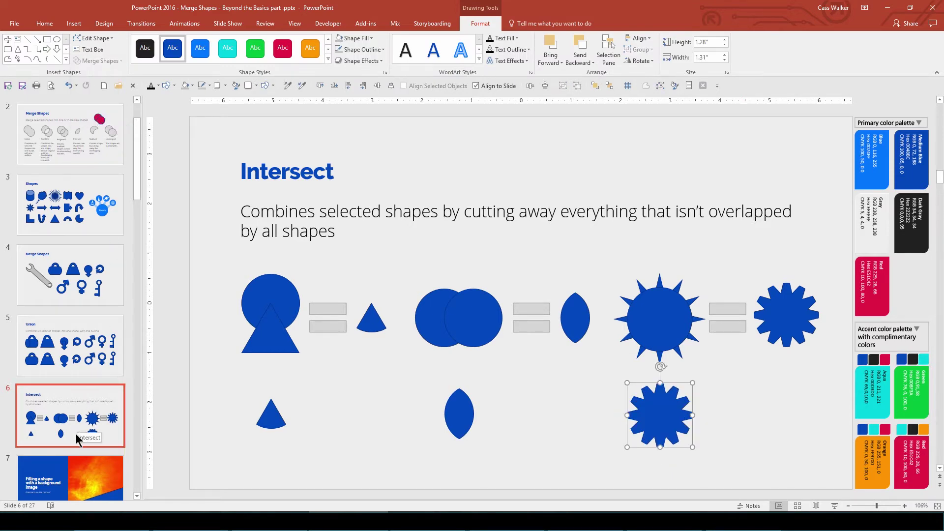
pyautogui.click(70, 481)
pyautogui.click(769, 397)
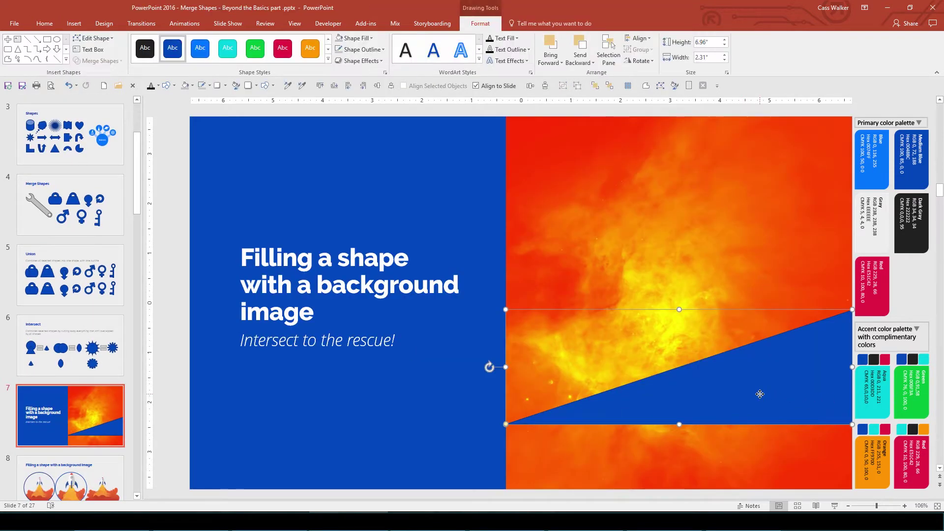
# Copy the fire picture and set the blue triangle's fill to Picture or texture fill
pyautogui.click(663, 225)
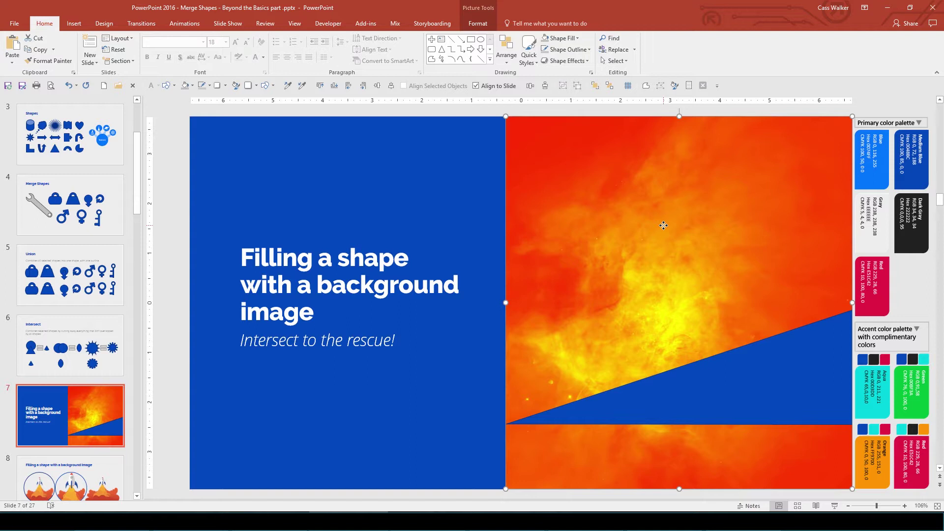
pyautogui.hotkey('ctrl', 'c')
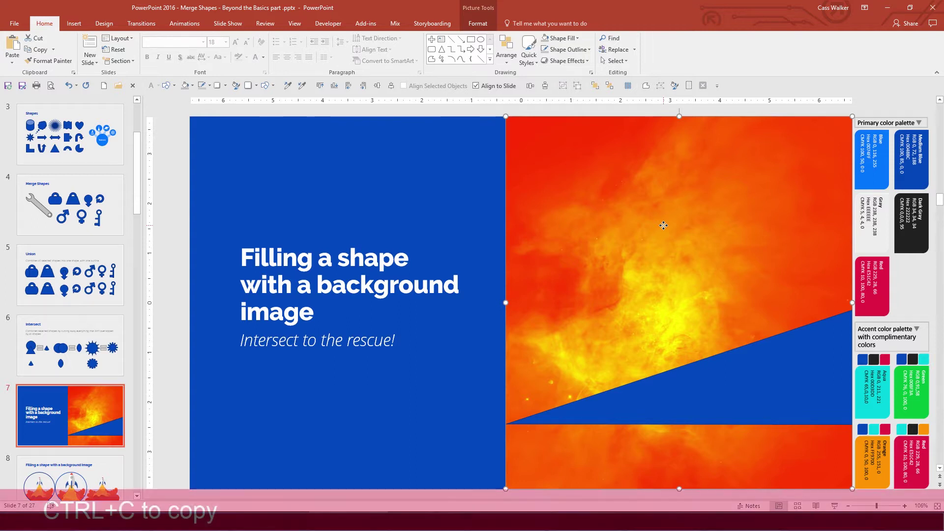
pyautogui.click(715, 391)
pyautogui.rightClick(687, 384)
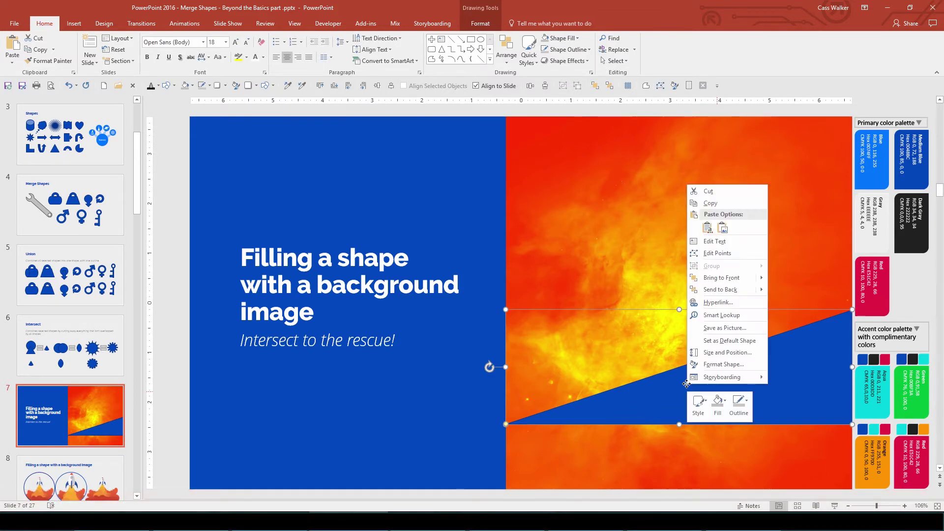
pyautogui.click(720, 365)
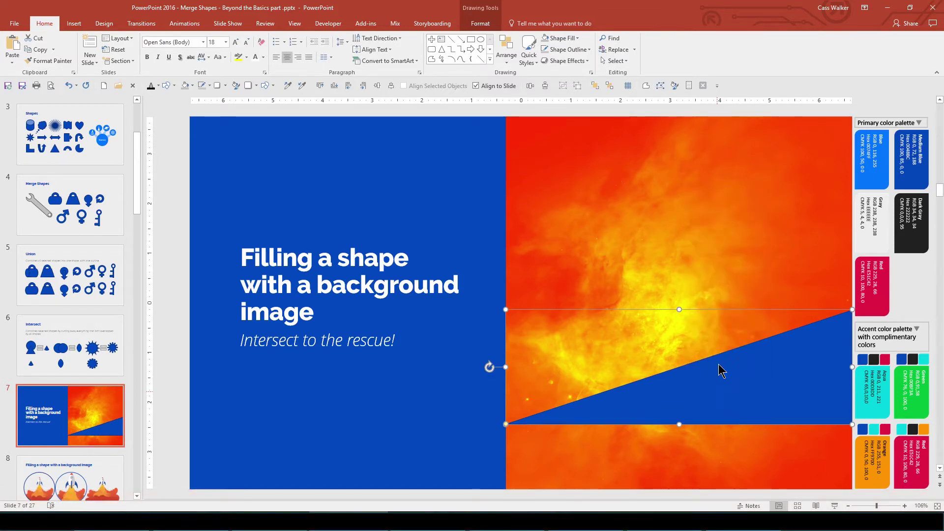
pyautogui.click(826, 205)
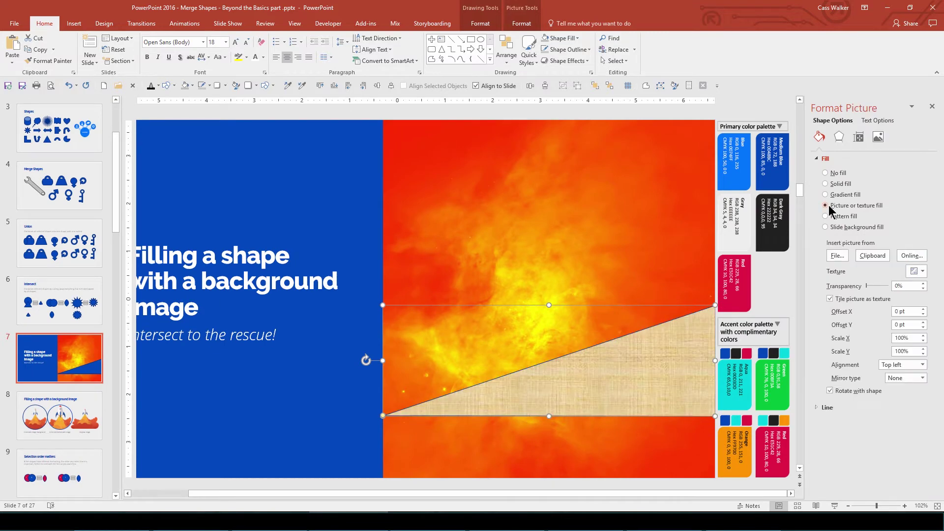
# Fill the triangle with the clipboard fire picture, inspect it, then undo back to solid blue
pyautogui.click(874, 256)
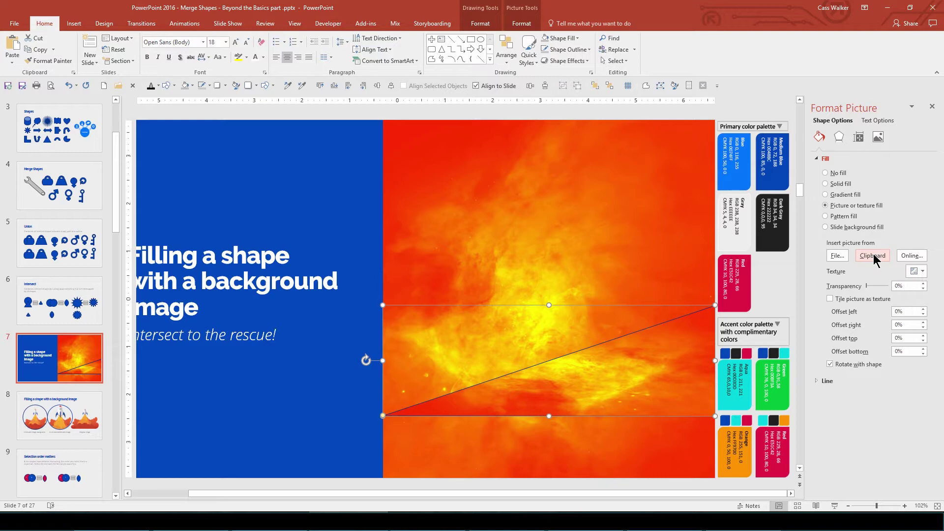
pyautogui.click(932, 106)
pyautogui.click(325, 425)
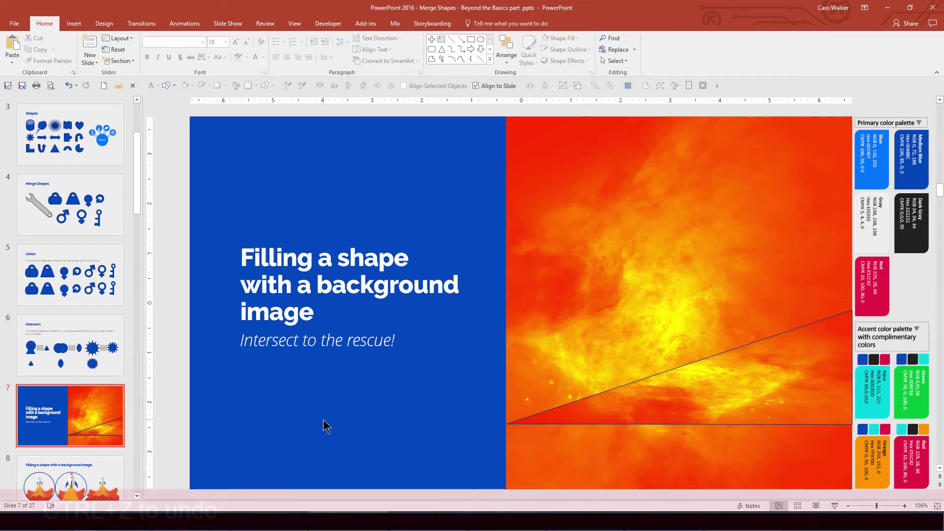
pyautogui.hotkey('ctrl', 'z')
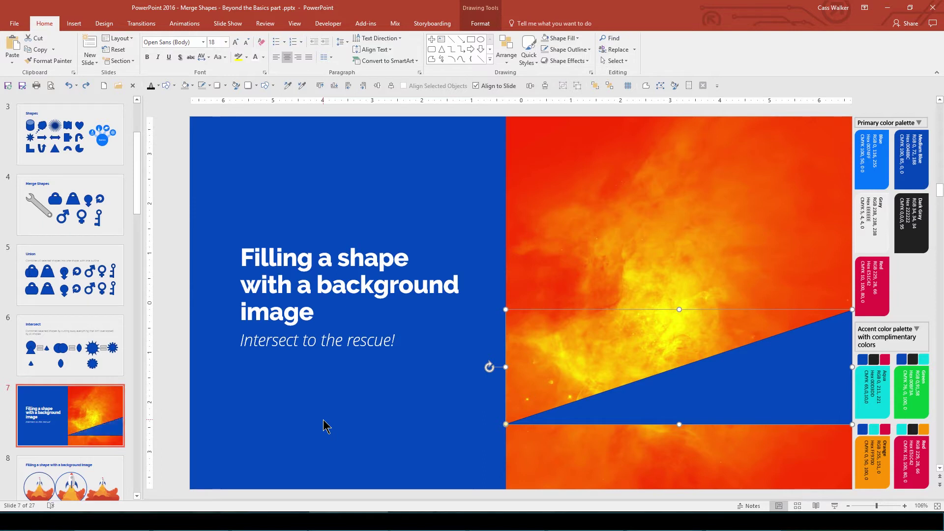
# Select the fire picture and triangle, preview the Merge Shapes options, then cancel without merging
pyautogui.click(619, 213)
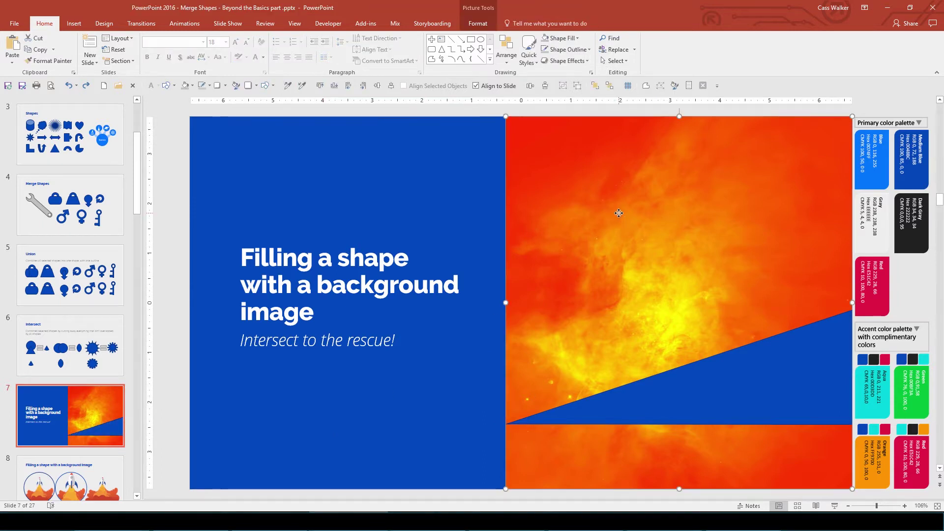
pyautogui.keyDown('shift'); pyautogui.click(761, 387); pyautogui.keyUp('shift')
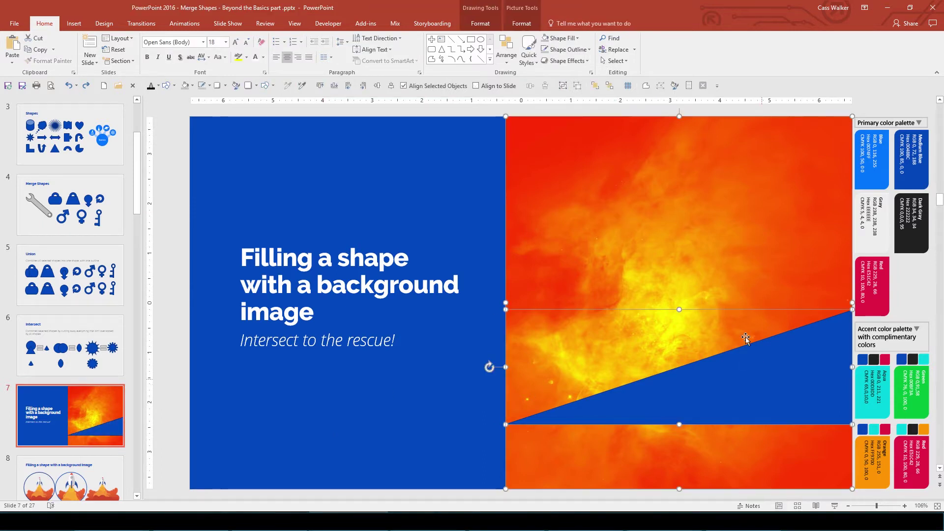
pyautogui.click(482, 25)
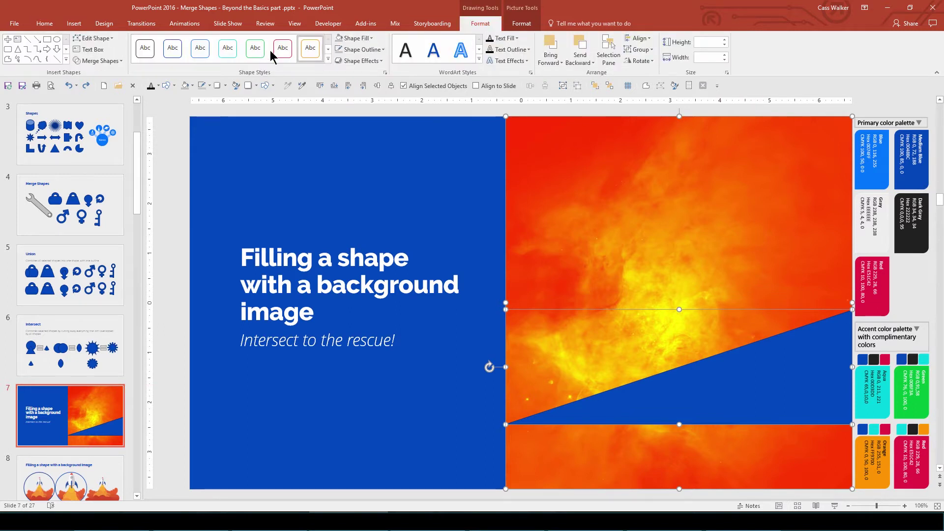
pyautogui.click(110, 63)
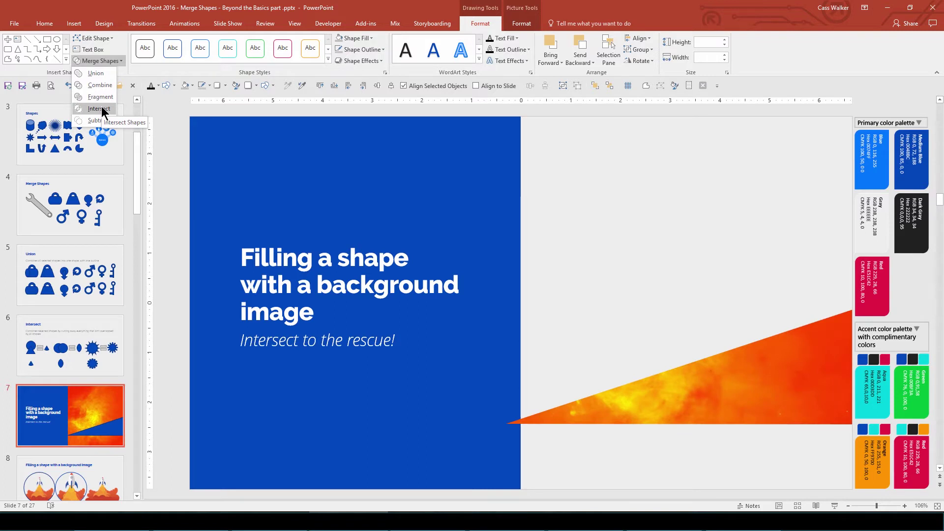
pyautogui.press('Escape')
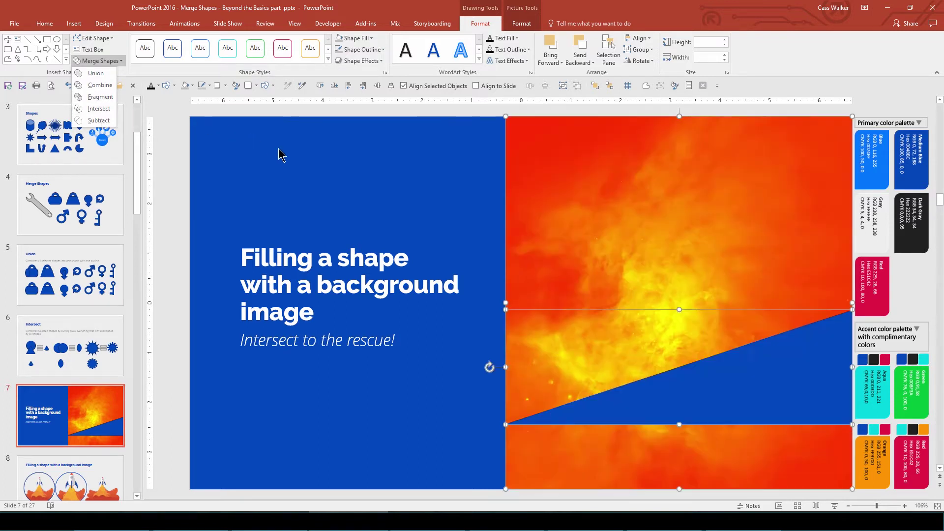
pyautogui.click(685, 396)
# Raise the triangle, intersect it with the fire picture, then open slide 9, Selection order matters
pyautogui.moveTo(685, 393); pyautogui.dragTo(672, 356)
pyautogui.keyDown('shift'); pyautogui.click(766, 337); pyautogui.keyUp('shift')
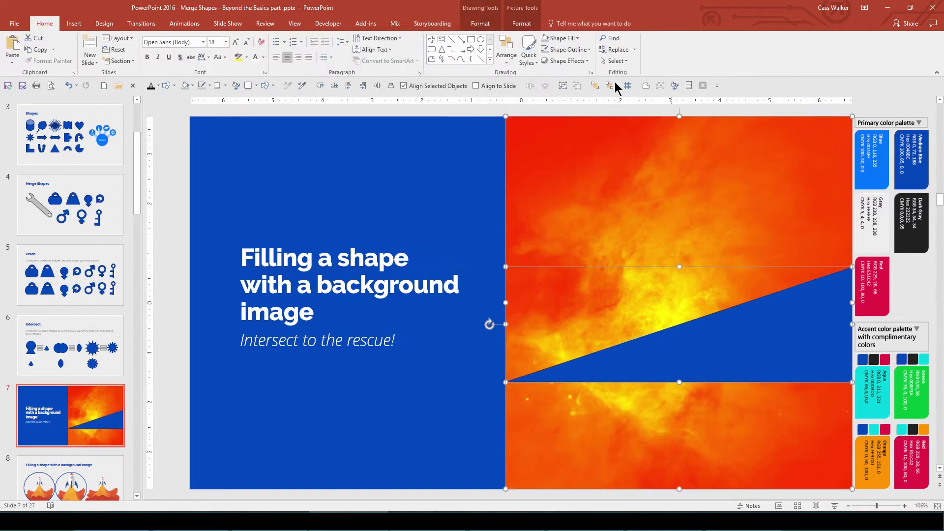
pyautogui.click(476, 25)
pyautogui.click(118, 62)
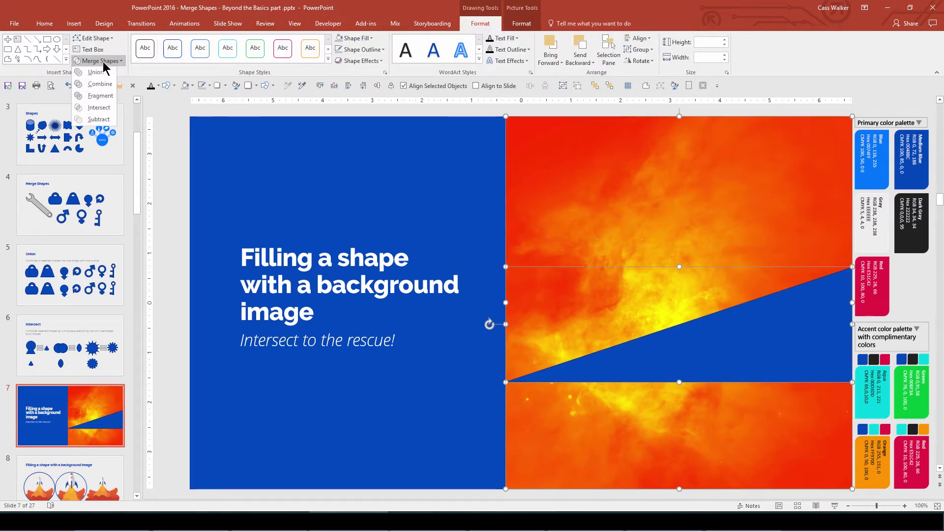
pyautogui.click(94, 109)
pyautogui.click(49, 478)
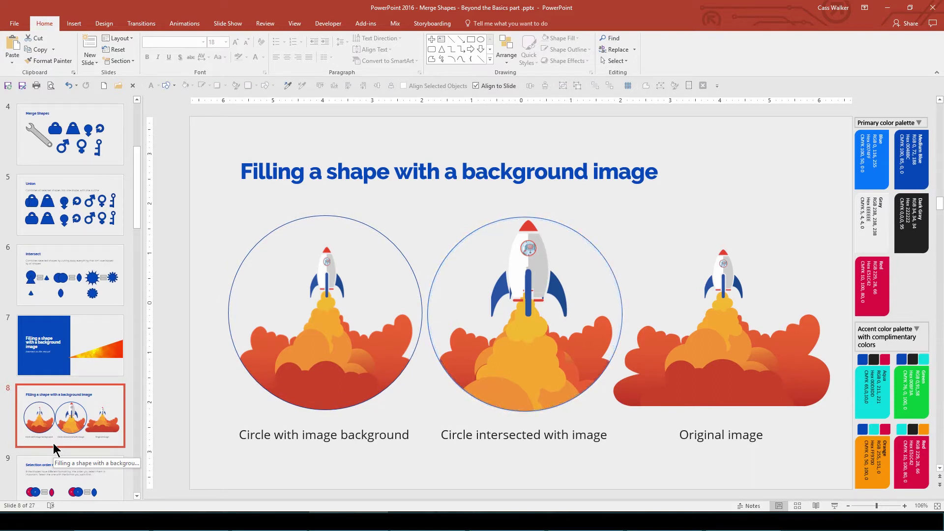
pyautogui.click(64, 490)
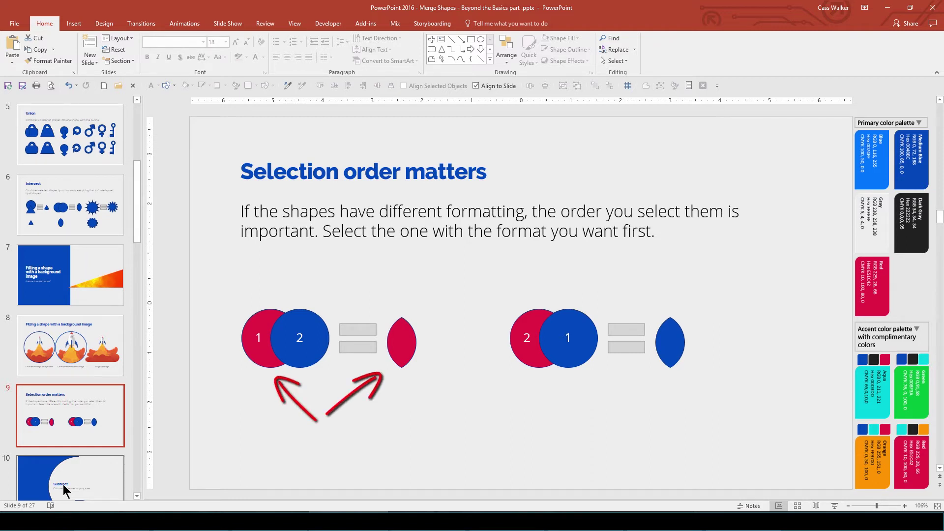
# Preview an Intersect of the two overlapping circles, then cancel it without applying
pyautogui.moveTo(213, 280); pyautogui.dragTo(342, 389)
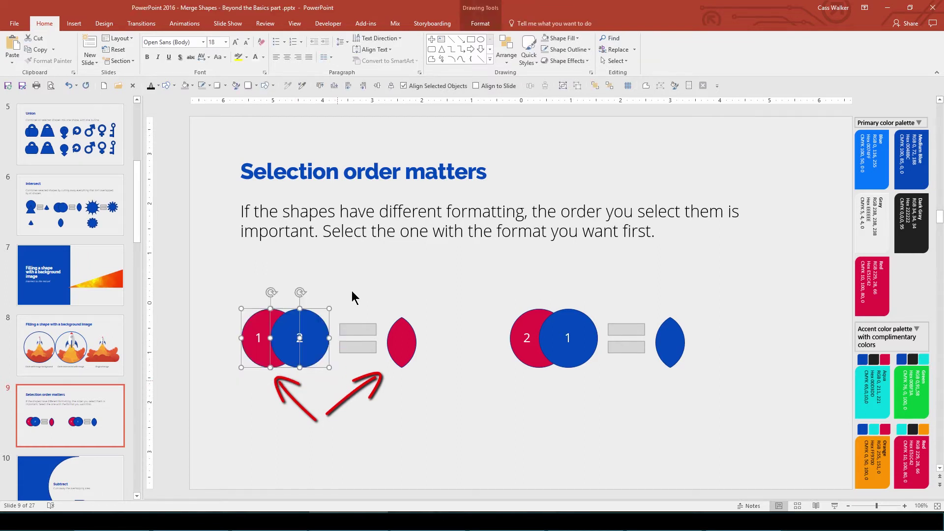
pyautogui.click(482, 24)
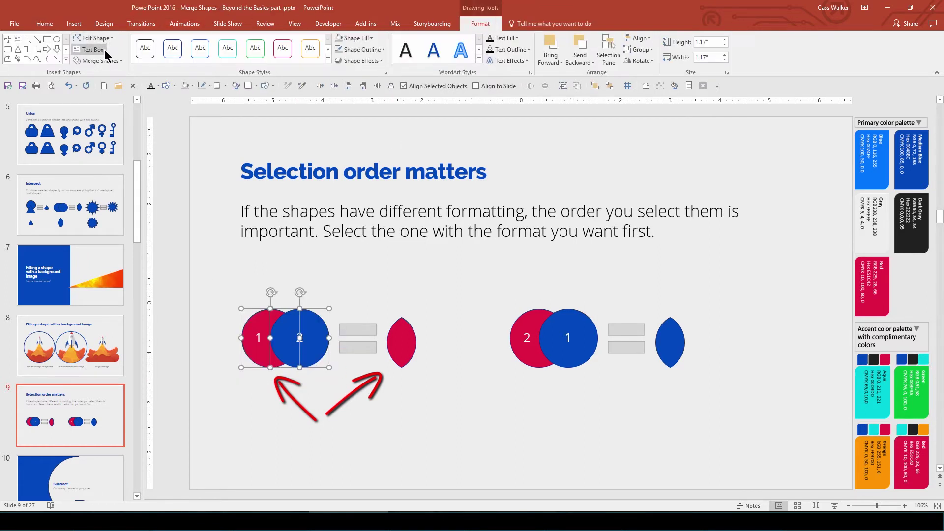
pyautogui.click(99, 60)
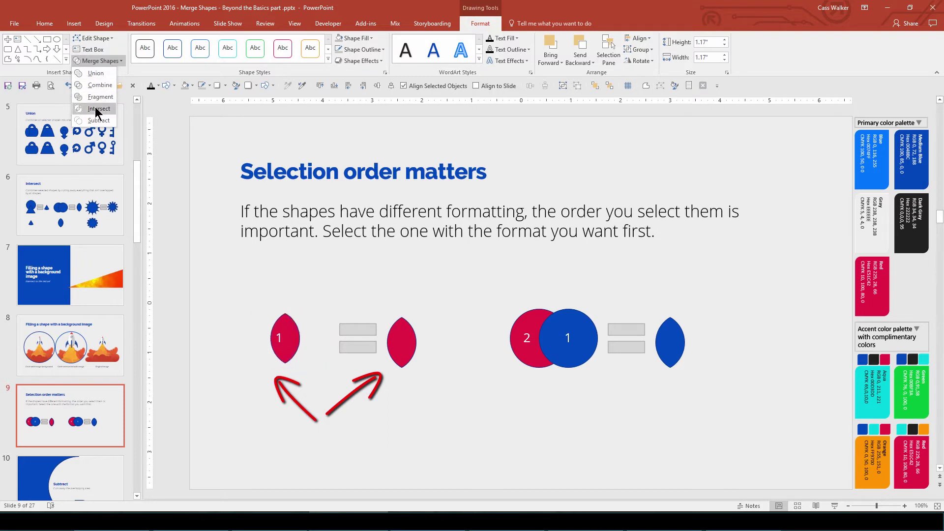
pyautogui.press('Escape')
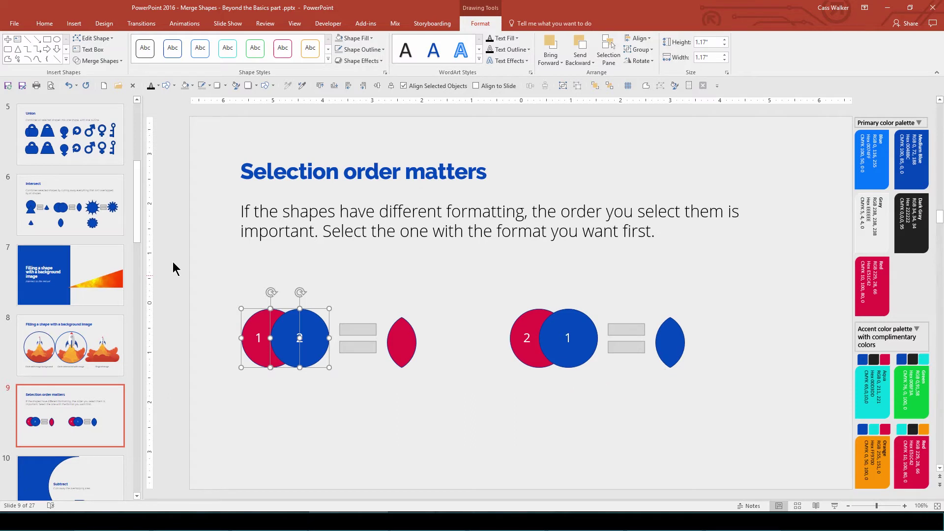
# Reselect both circles and go to the Subtract title slide
pyautogui.click(175, 268)
pyautogui.moveTo(213, 281); pyautogui.dragTo(338, 388)
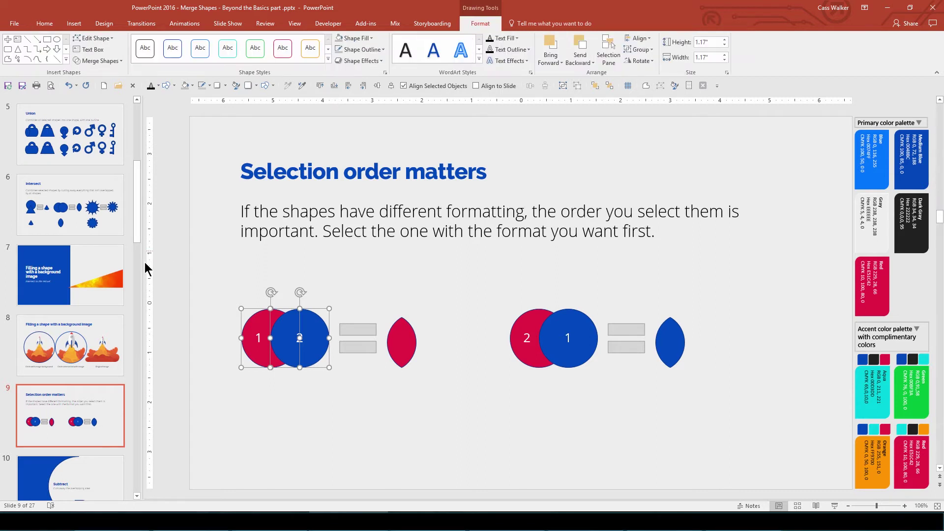
pyautogui.click(73, 477)
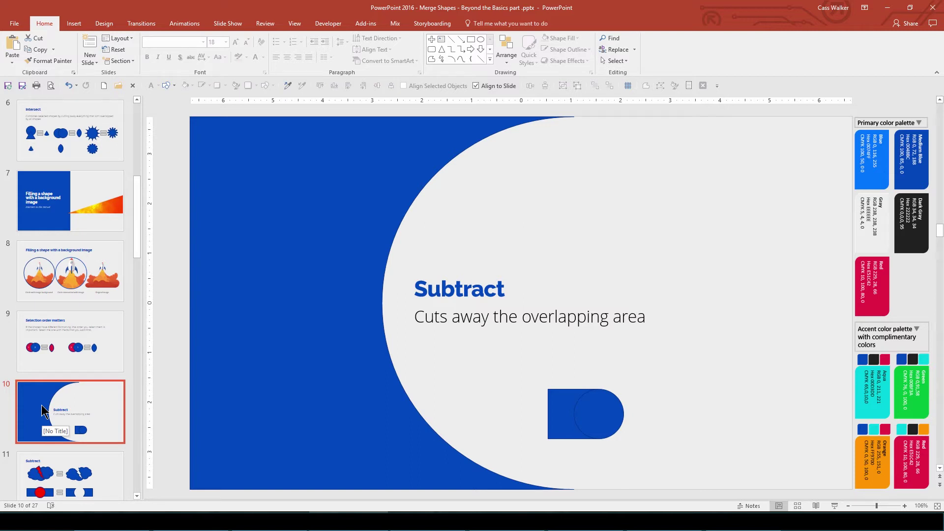
# Subtract the circle from the blue square at the bottom of the slide
pyautogui.moveTo(523, 374); pyautogui.dragTo(651, 455)
pyautogui.click(487, 23)
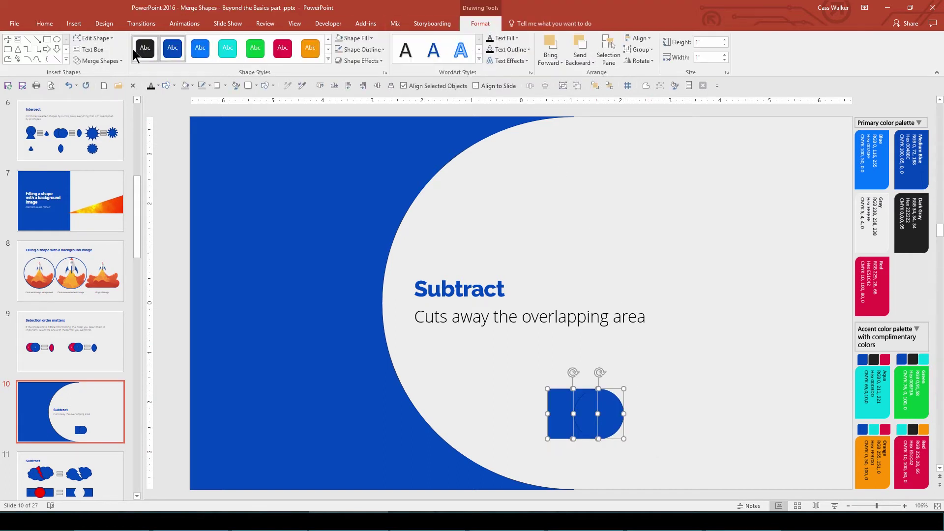
pyautogui.click(88, 61)
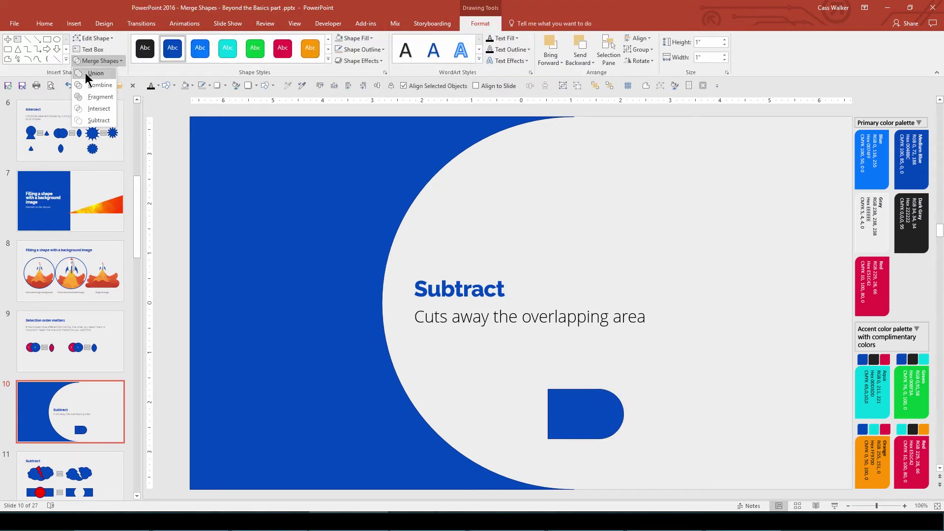
pyautogui.click(83, 122)
# Page through the Subtract example slides to the How to build a wrench slide
pyautogui.click(44, 471)
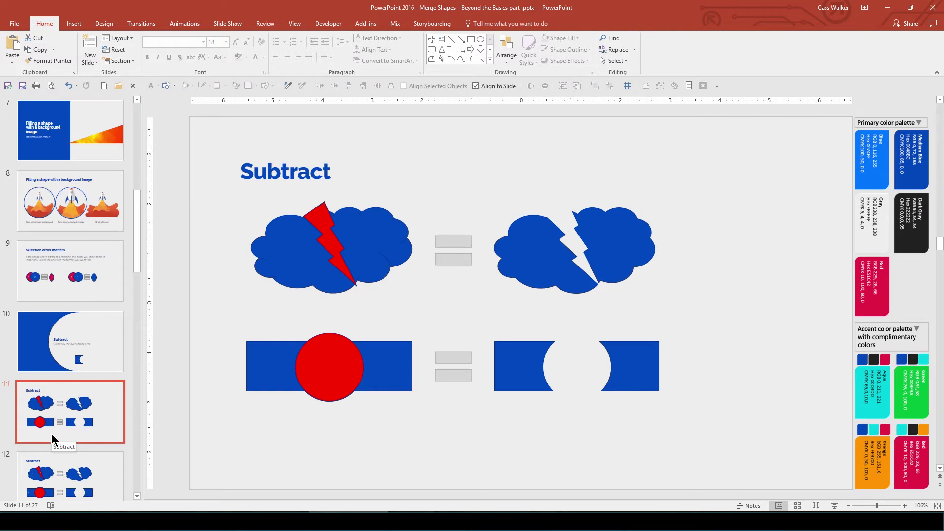
pyautogui.click(51, 468)
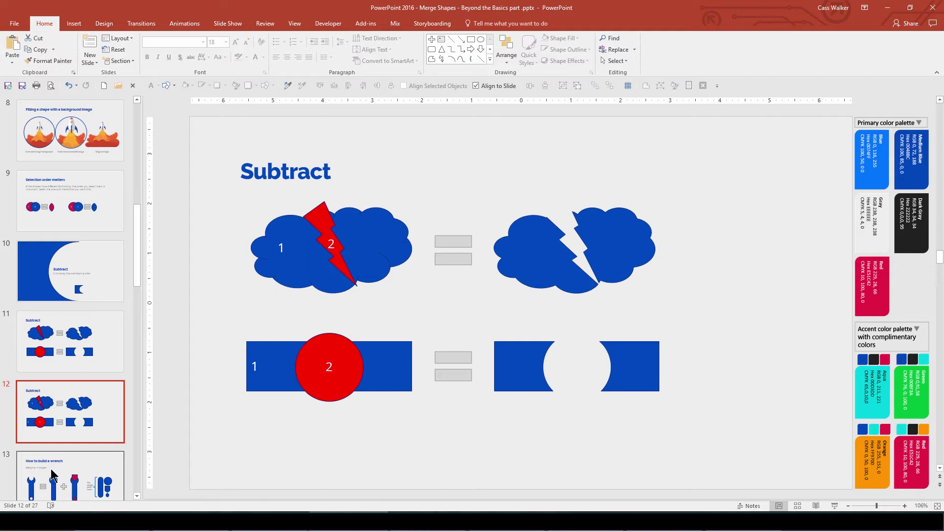
pyautogui.click(53, 475)
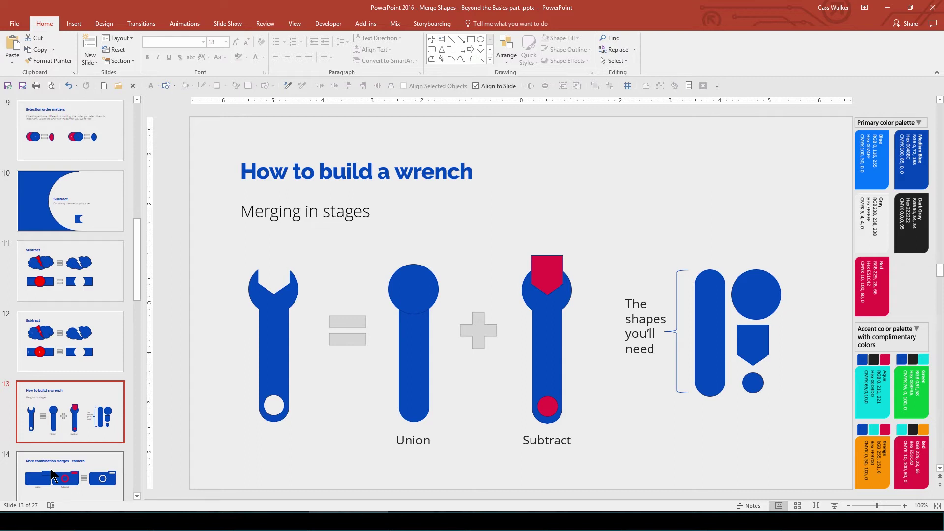
# Union the circle and bar of the first wrench into one shape
pyautogui.moveTo(372, 242)
pyautogui.mouseDown()
pyautogui.moveTo(451, 391)
pyautogui.moveTo(457, 435)
pyautogui.mouseUp()
pyautogui.click(480, 24)
pyautogui.click(119, 60)
pyautogui.click(97, 77)
# Subtract the red pieces from the blue bar, then go through the camera and skeleton key slides
pyautogui.moveTo(501, 226); pyautogui.dragTo(608, 438)
pyautogui.click(479, 24)
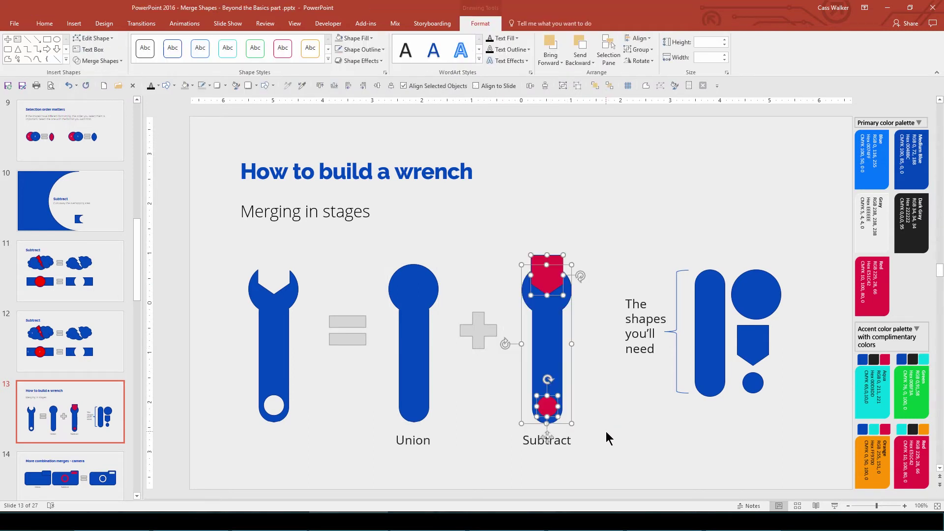
pyautogui.click(103, 61)
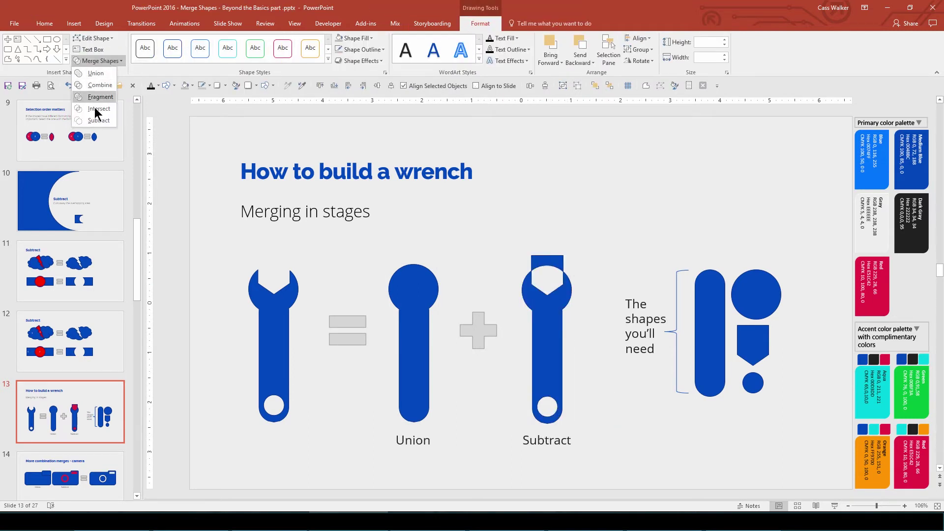
pyautogui.click(93, 122)
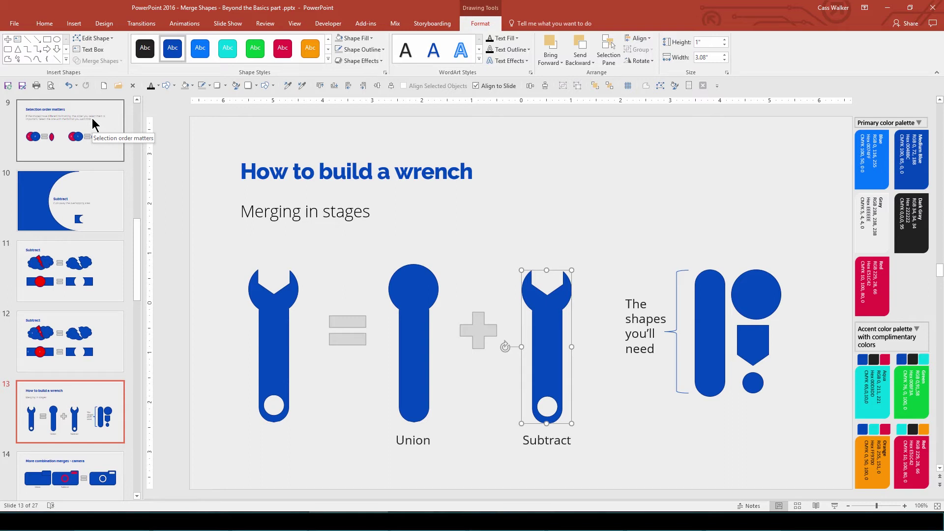
pyautogui.click(55, 465)
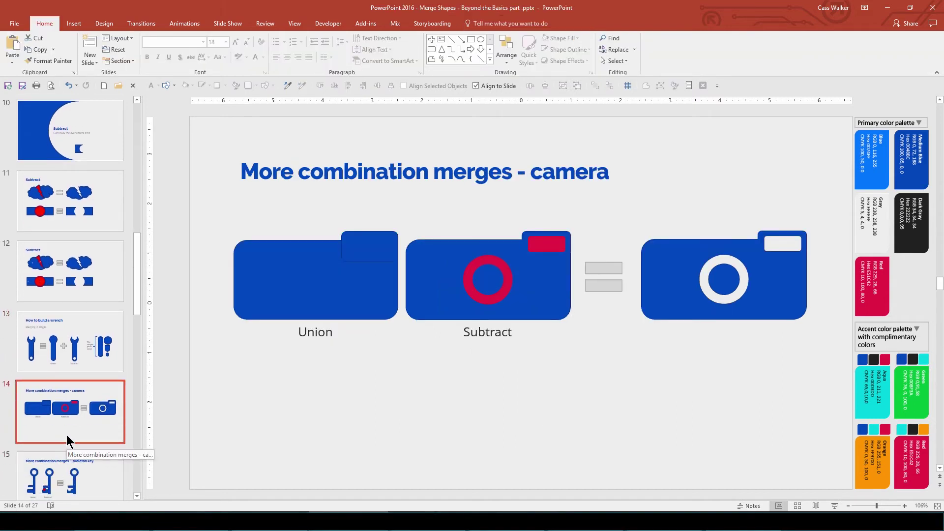
pyautogui.click(60, 477)
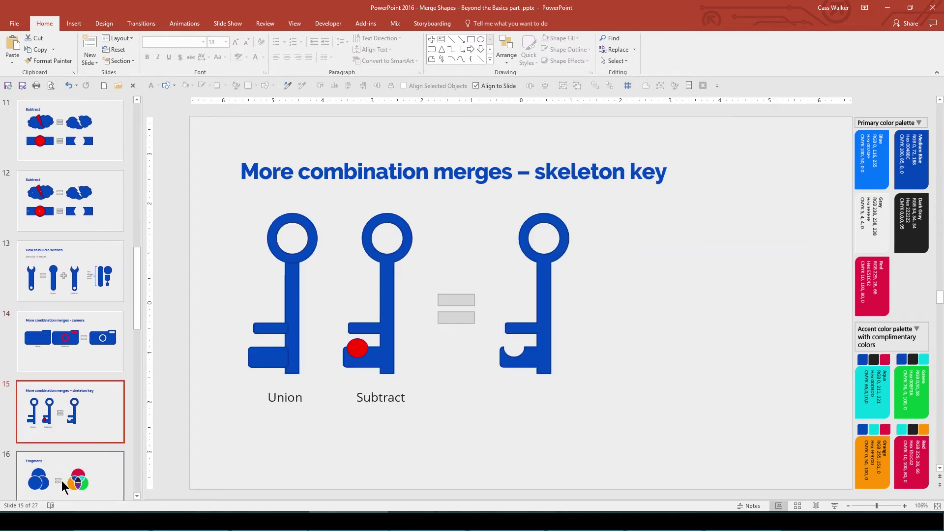
# Click the orange, cyan, red and green Fragment pieces to show they're separate, then open the Combine slide
pyautogui.click(61, 480)
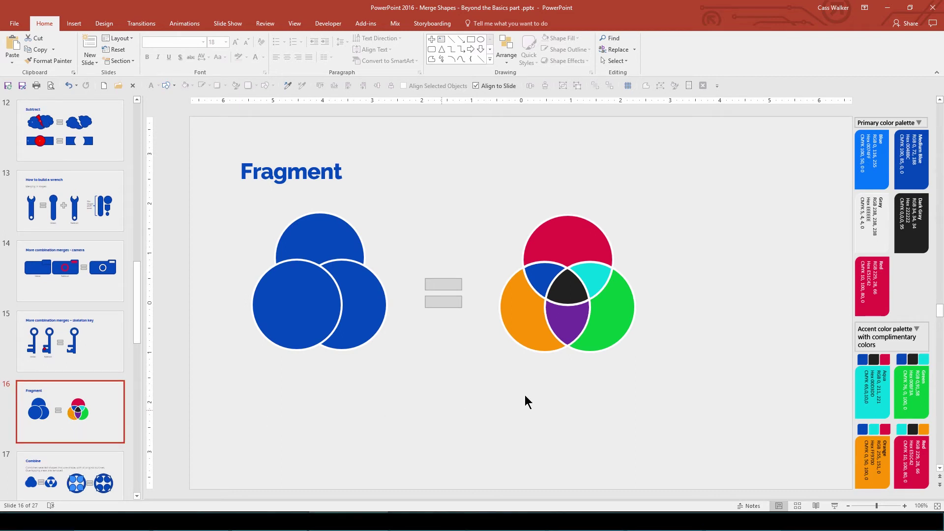
pyautogui.click(531, 330)
pyautogui.click(592, 283)
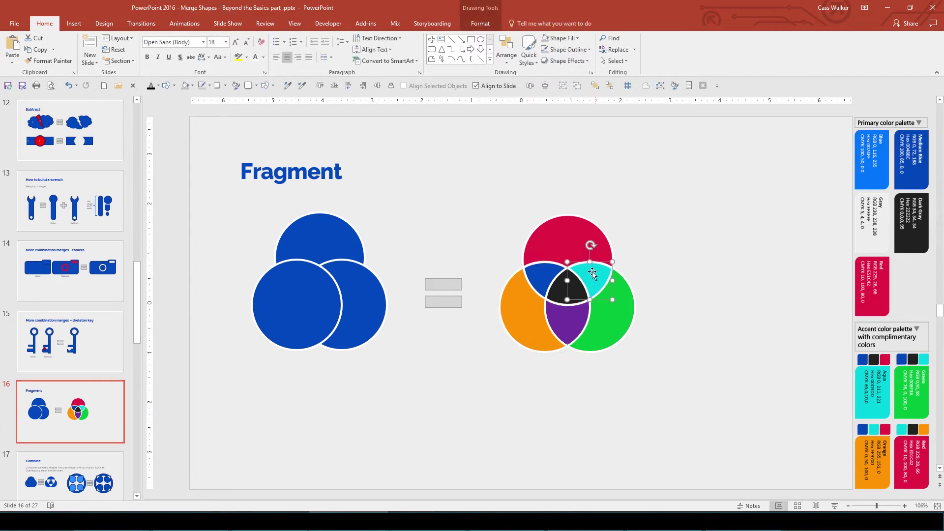
pyautogui.click(566, 242)
pyautogui.click(614, 313)
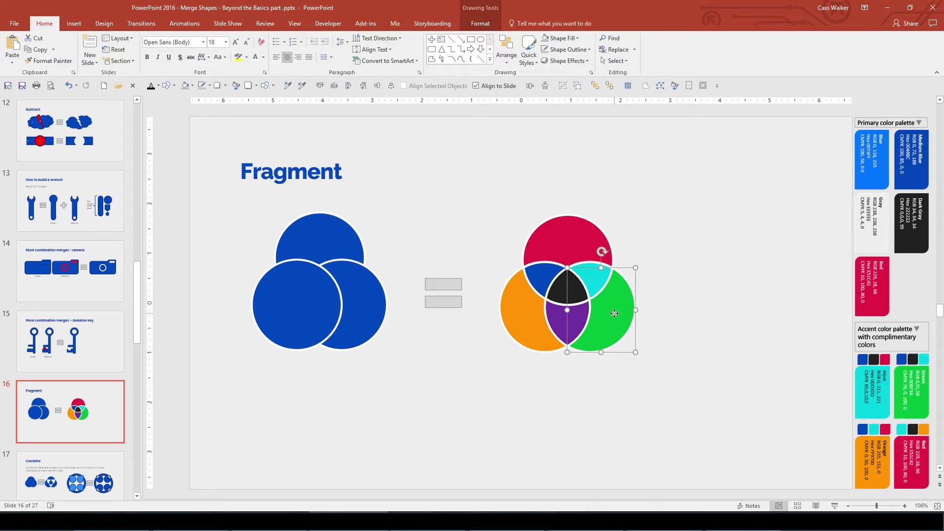
pyautogui.click(66, 468)
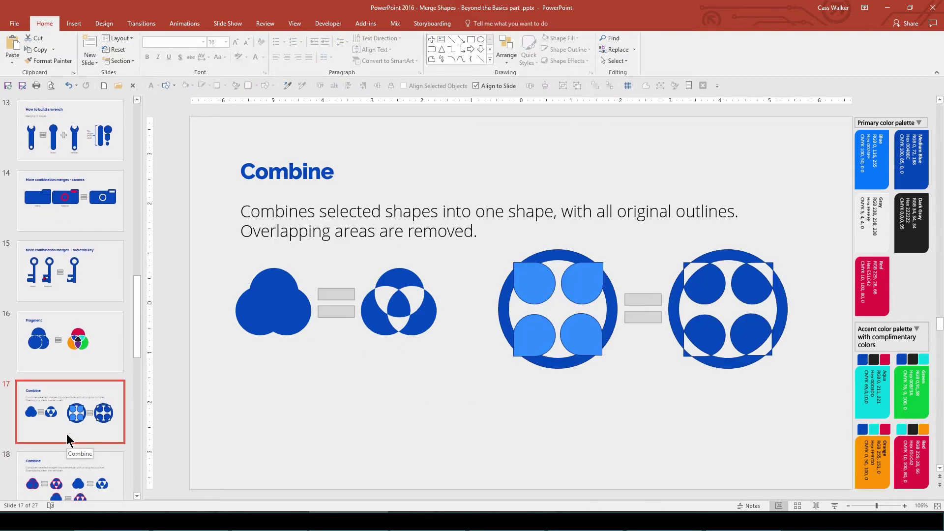
# Select the light-blue circle and the combined four-hole shape, preview fill colours without applying, then go to slide 18
pyautogui.click(540, 295)
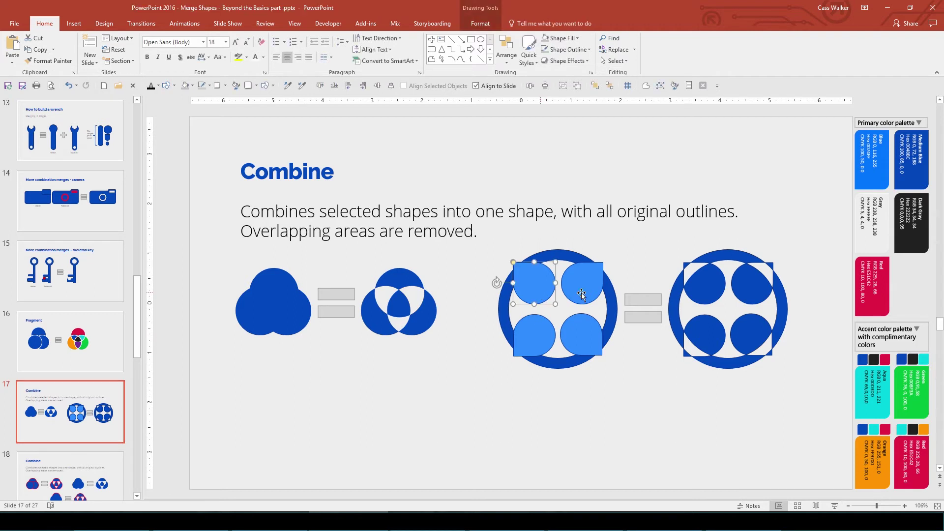
pyautogui.click(704, 292)
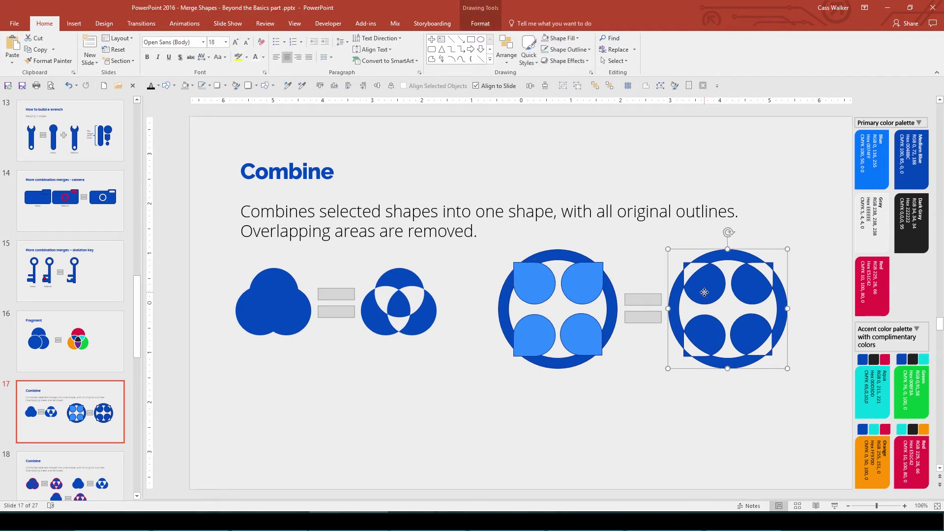
pyautogui.click(576, 40)
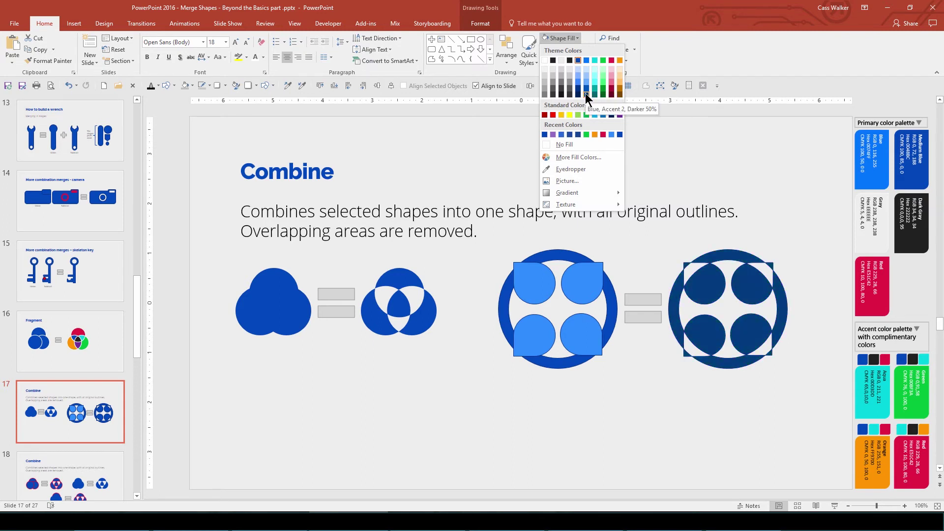
pyautogui.click(64, 471)
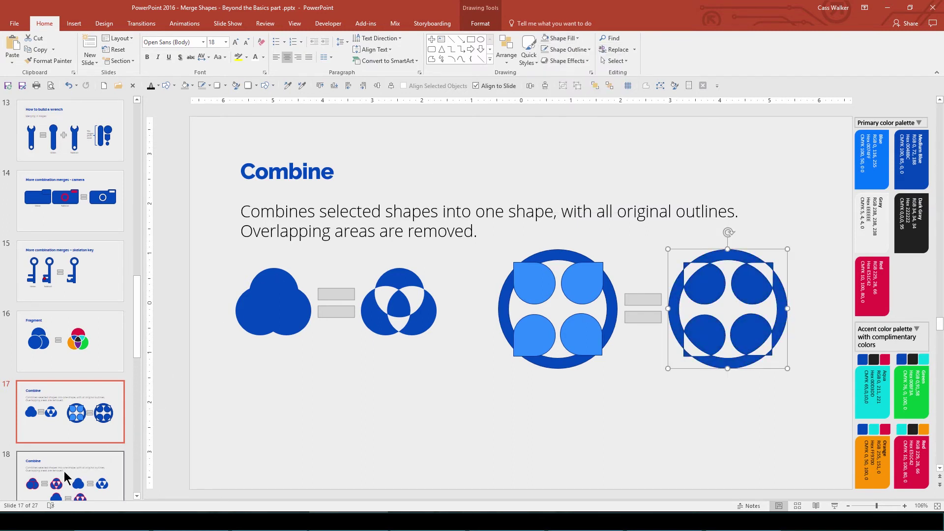
pyautogui.click(64, 471)
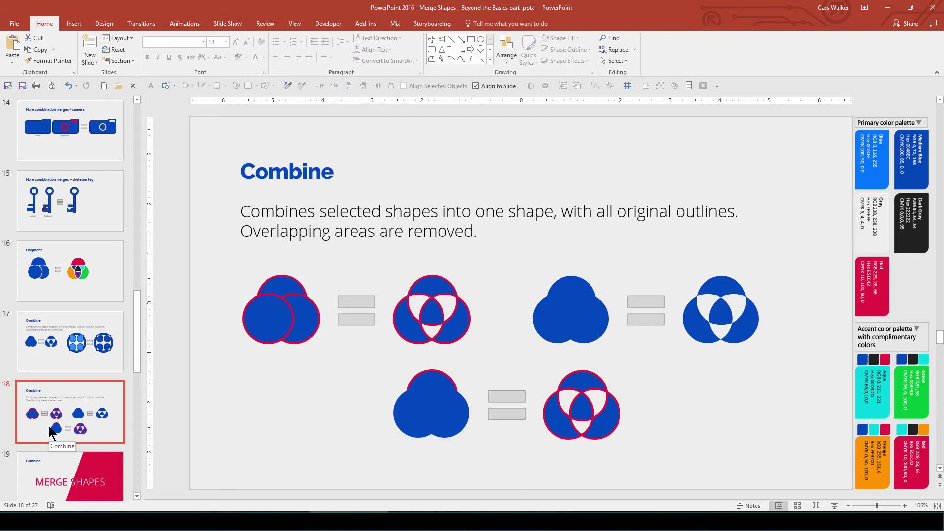
# On the MERGE SHAPES slide, preview fill colours for the crimson panel but keep its fill, then go to slide 20
pyautogui.click(53, 477)
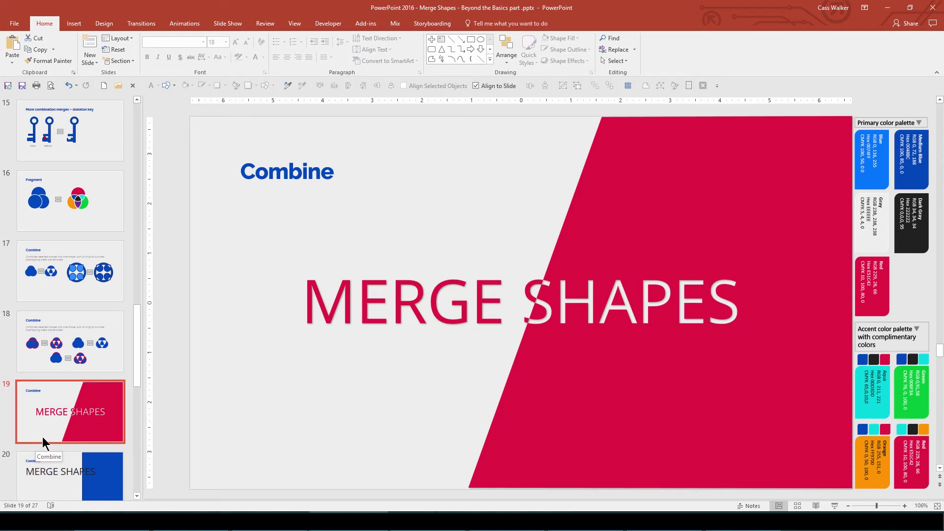
pyautogui.click(553, 433)
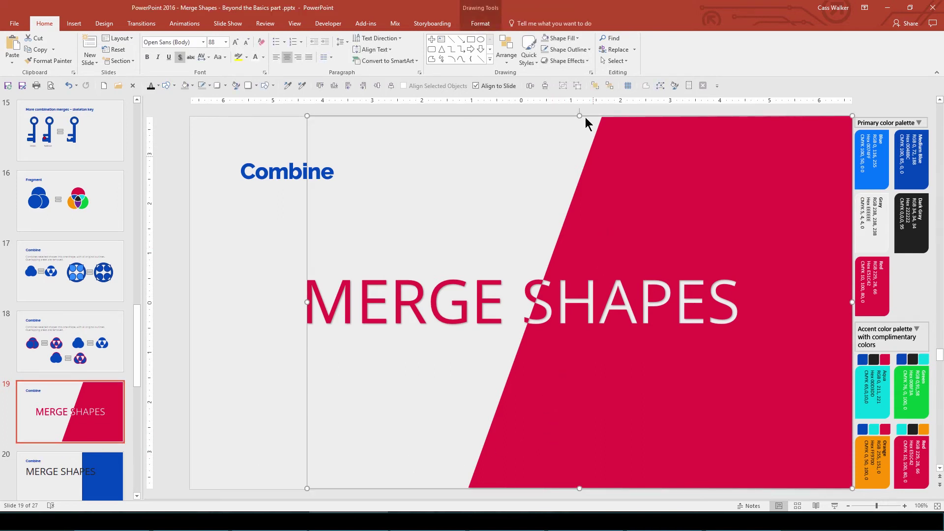
pyautogui.click(569, 39)
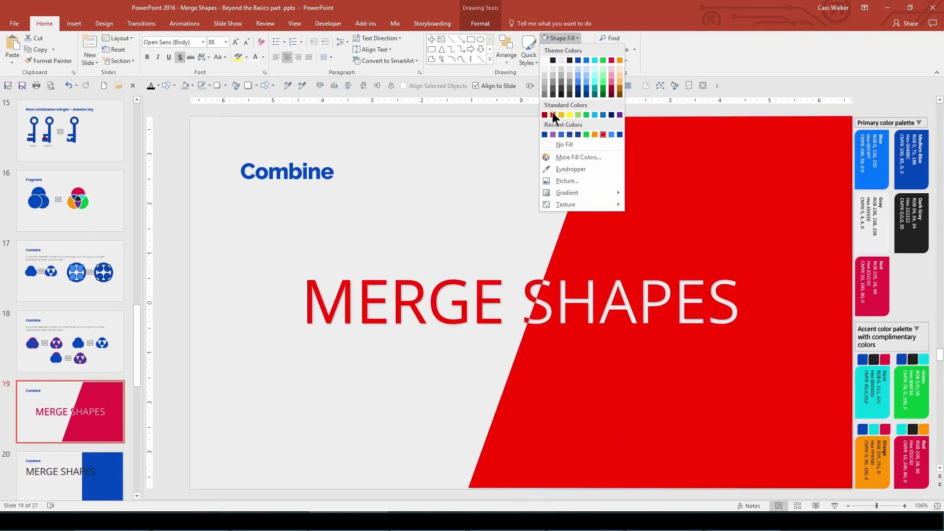
pyautogui.click(57, 480)
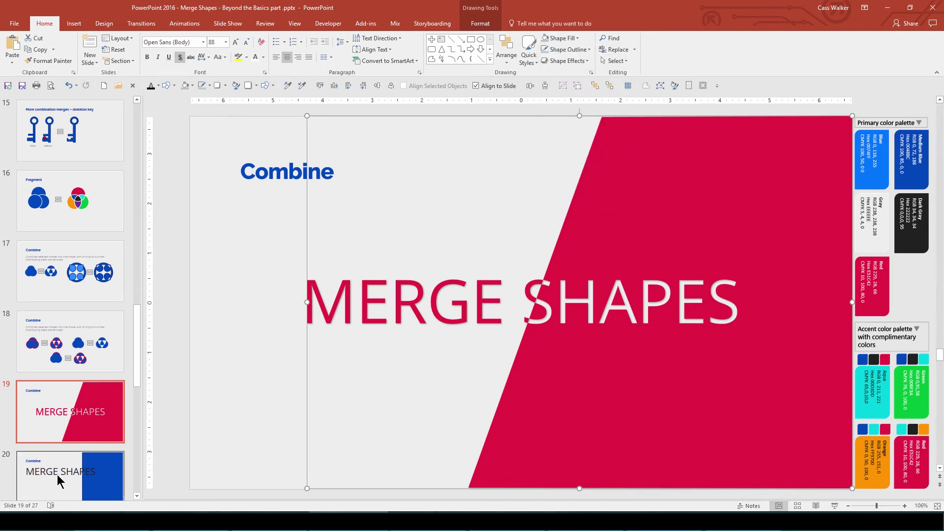
pyautogui.click(57, 479)
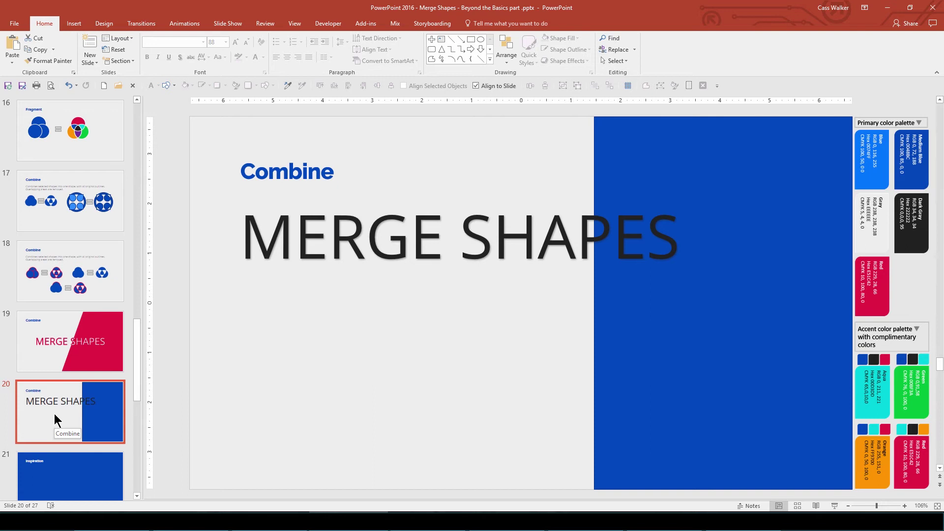
# Edit the blue rectangle's points, dragging the bottom-left corner left to slant its edge
pyautogui.click(626, 456)
pyautogui.click(480, 24)
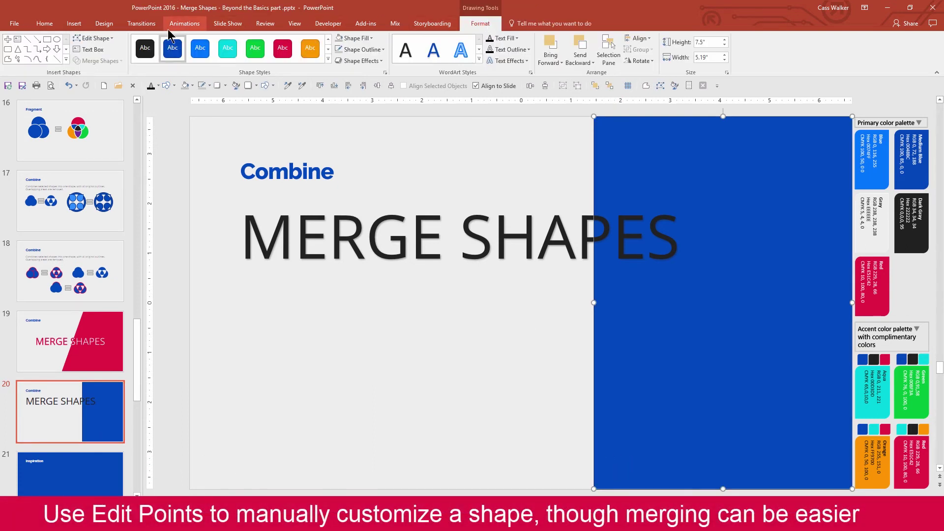
pyautogui.click(98, 38)
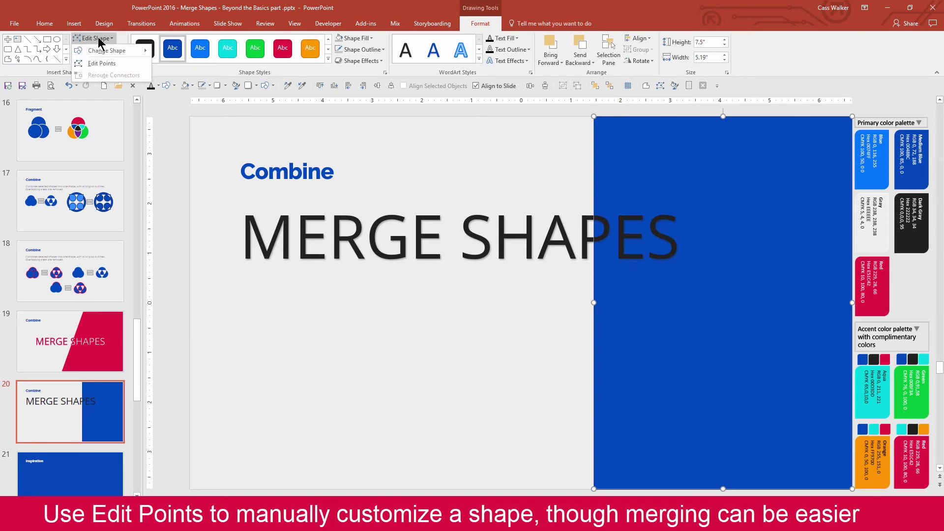
pyautogui.click(121, 63)
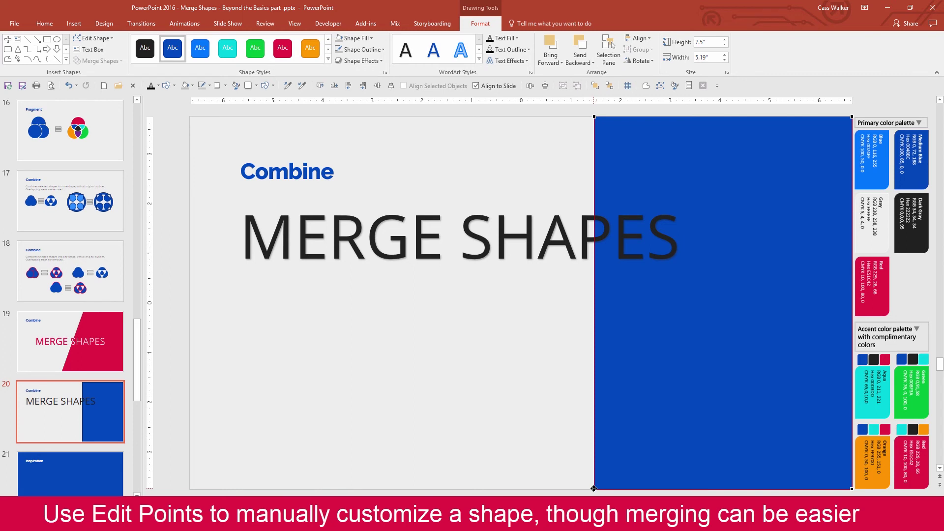
pyautogui.moveTo(593, 489); pyautogui.dragTo(476, 489)
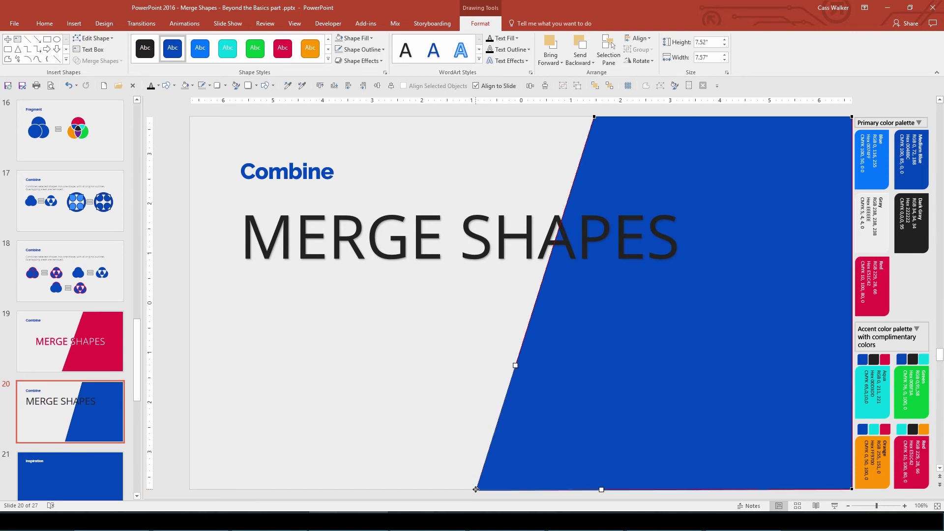
# Move the MERGE SHAPES title down and right, Align Middle, and nudge it across the slant
pyautogui.click(425, 276)
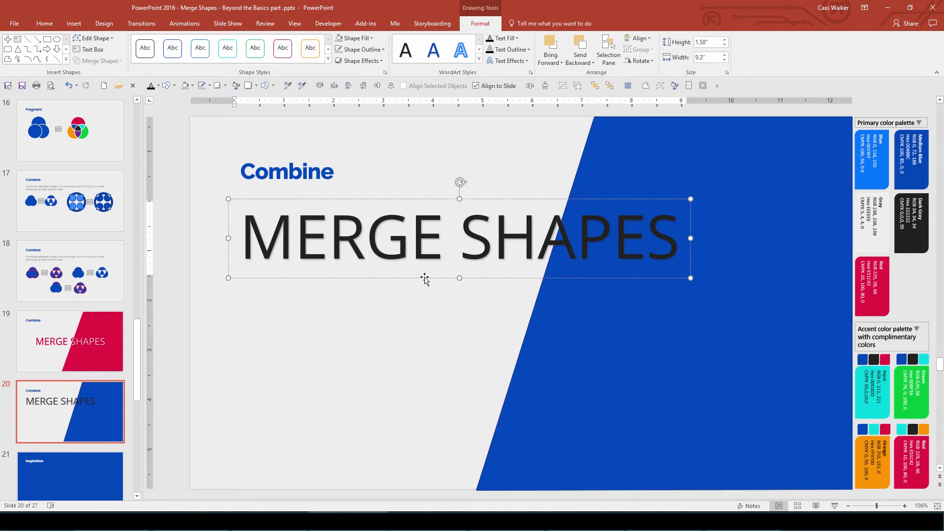
pyautogui.moveTo(425, 277); pyautogui.dragTo(424, 282)
pyautogui.moveTo(443, 322); pyautogui.dragTo(471, 340)
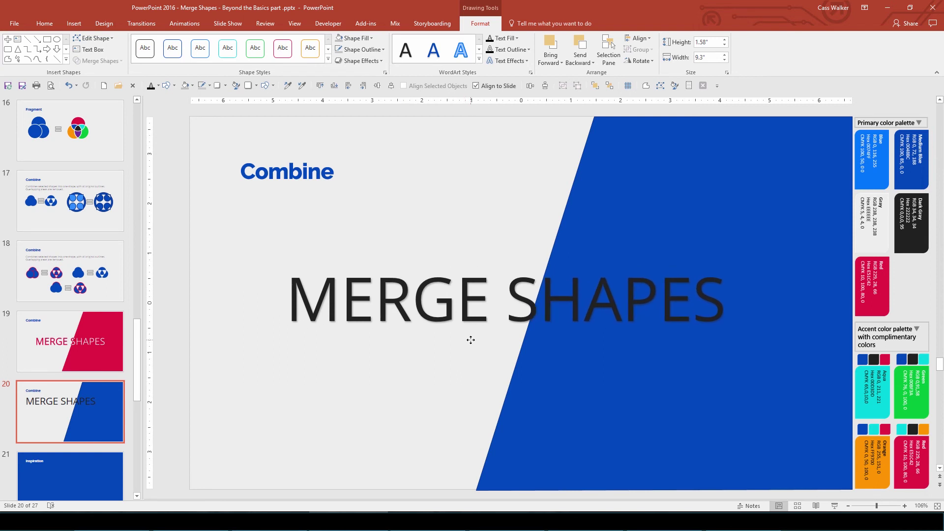
pyautogui.click(638, 42)
pyautogui.click(659, 99)
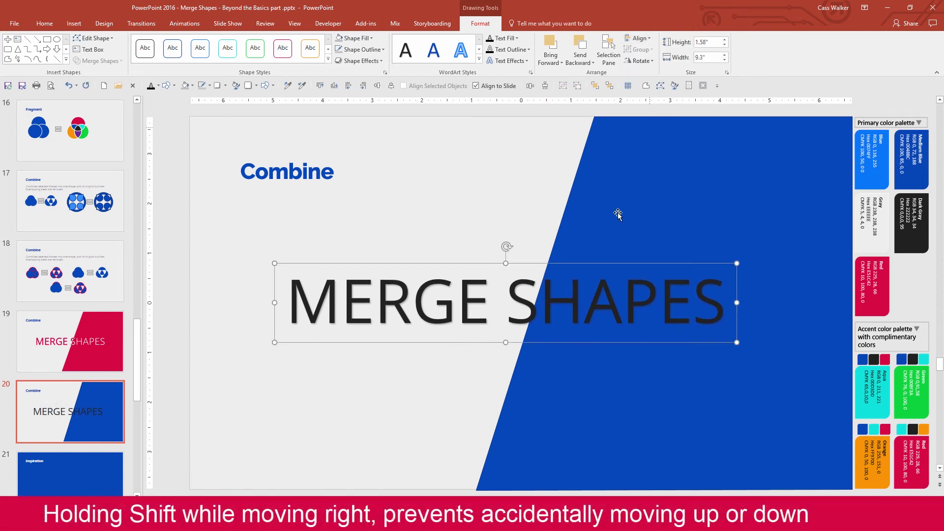
pyautogui.moveTo(518, 341); pyautogui.dragTo(533, 342)
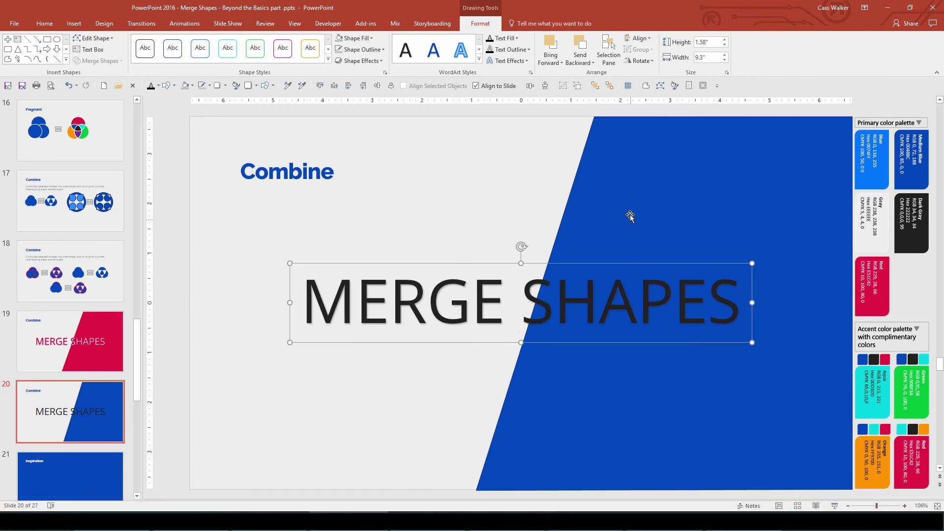